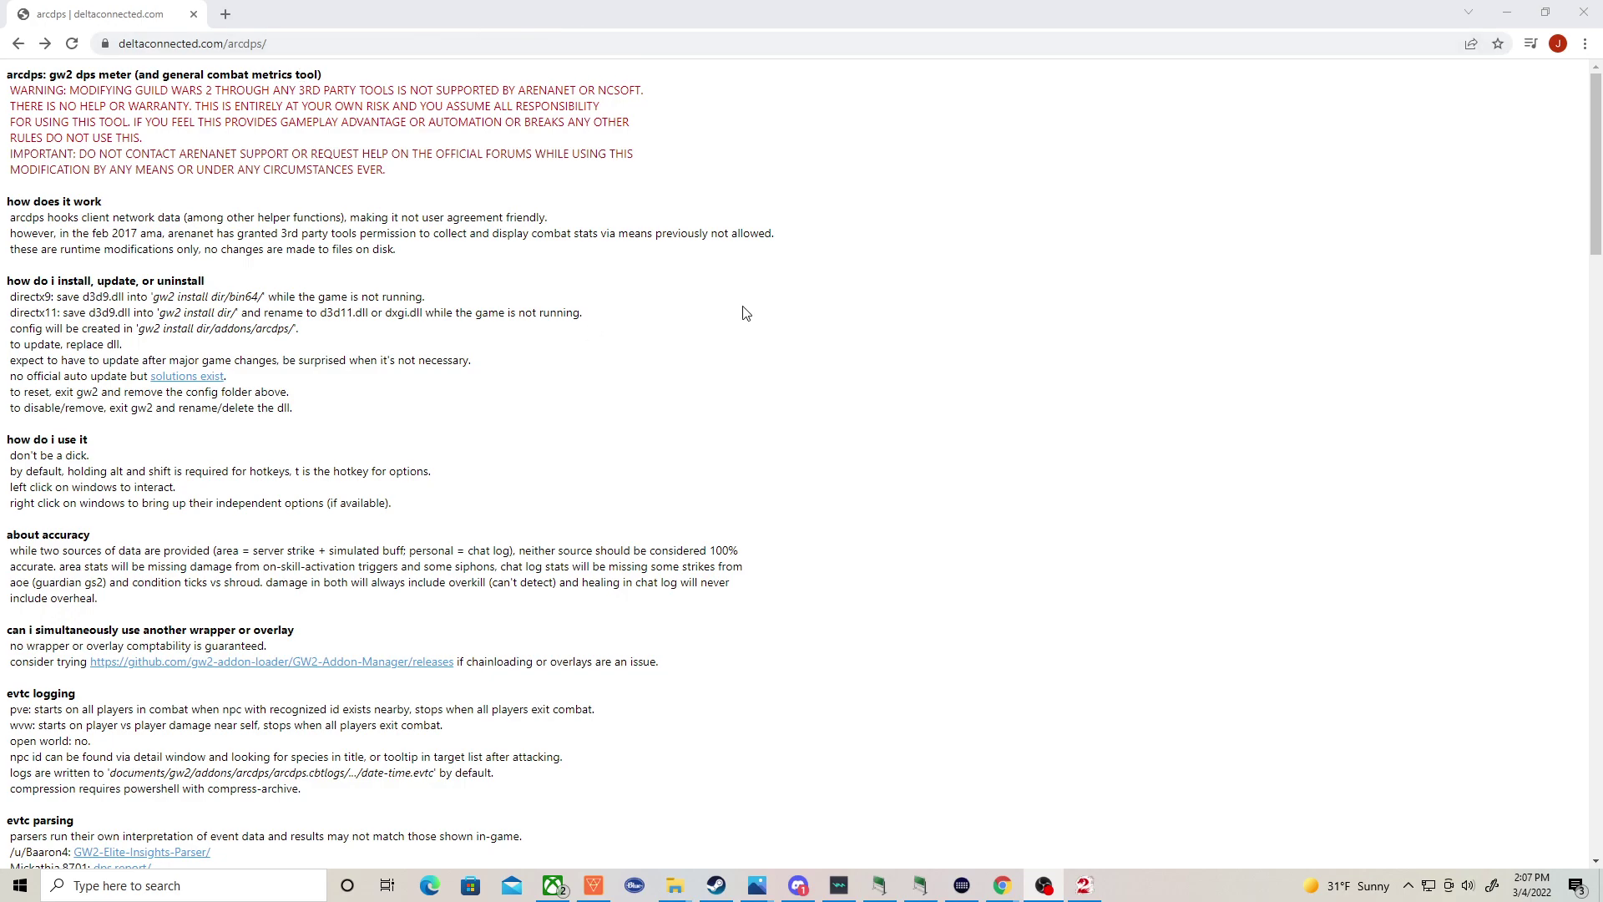
# Download d3d9.dll from the arcdps 'current' x64 folder, keeping it despite the harmful-file warning.
pyautogui.scroll(-5, 549, 374)
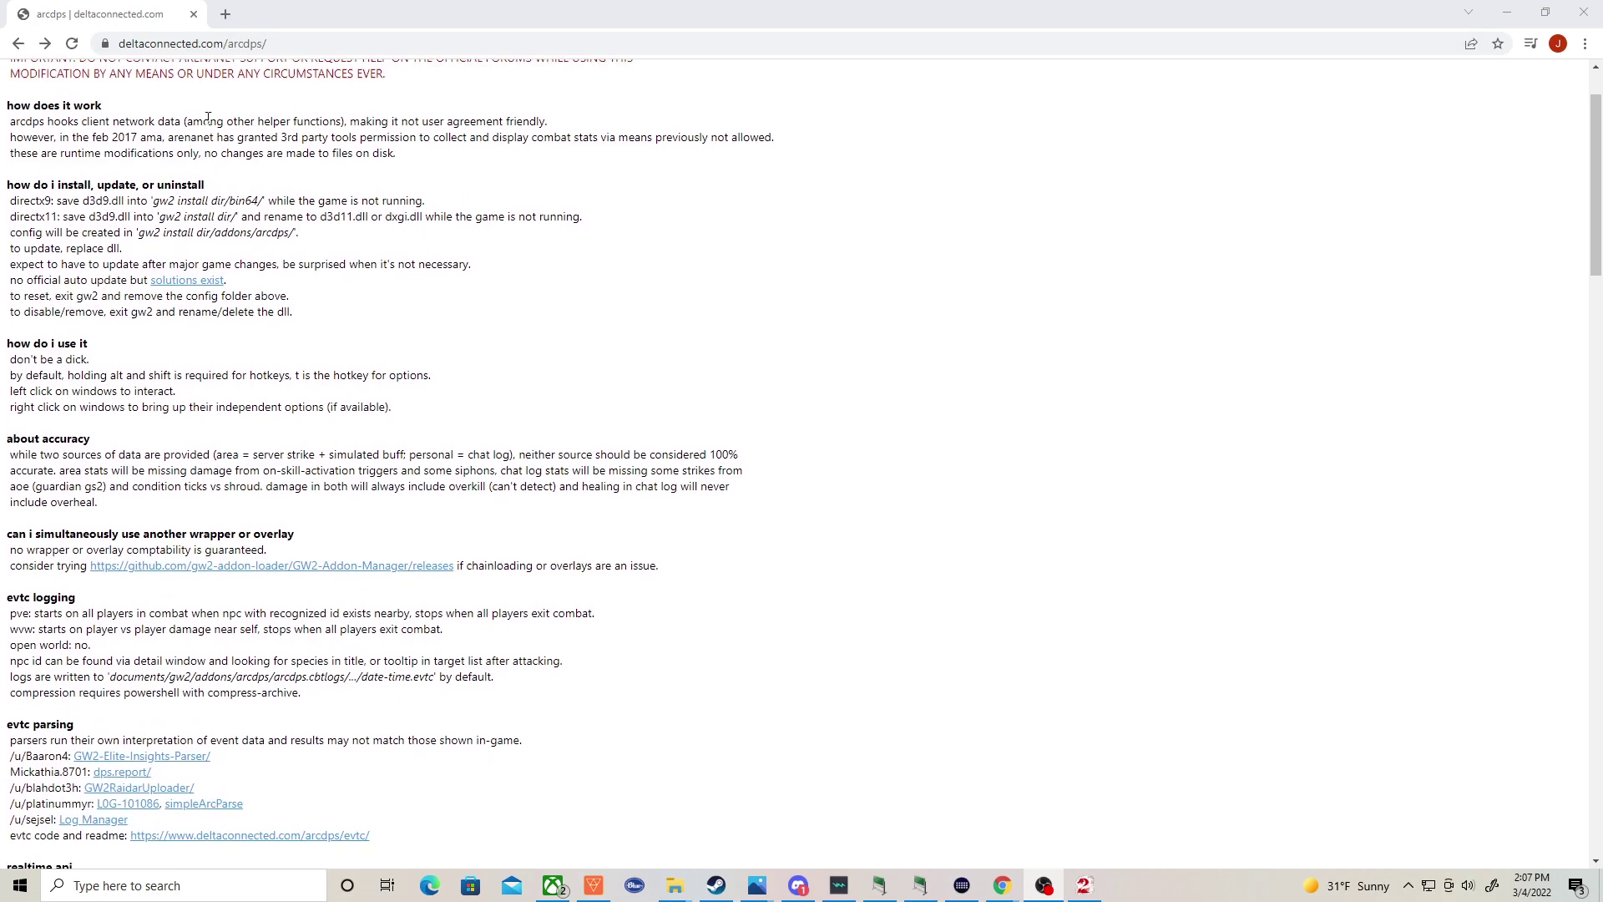
pyautogui.scroll(-17, 55, 335)
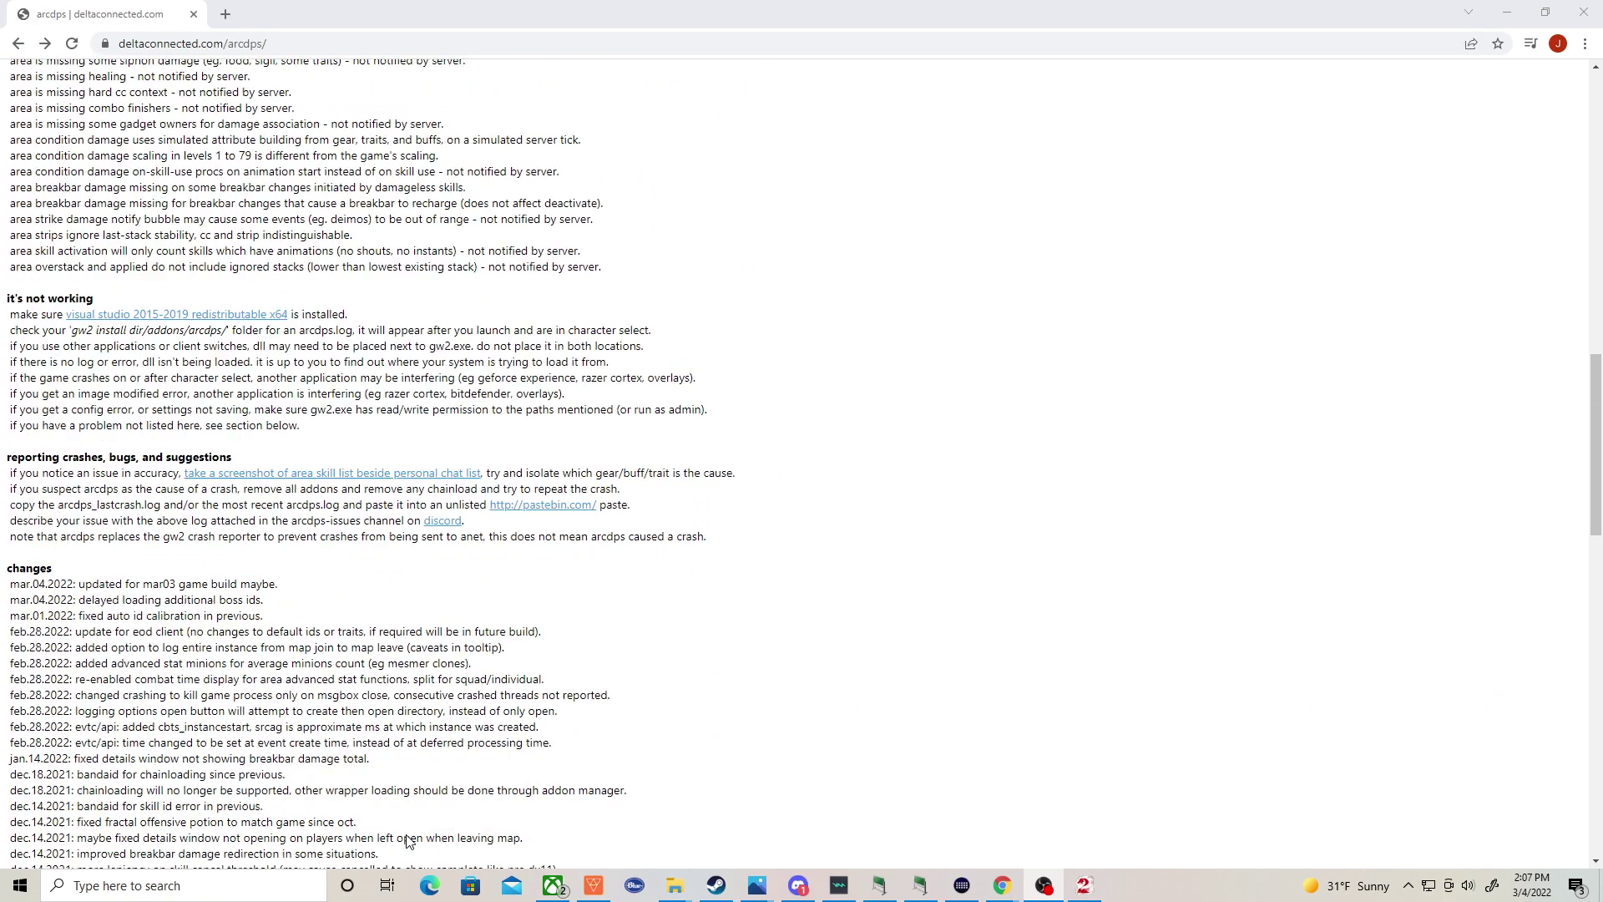
pyautogui.scroll(9, 400, 487)
pyautogui.scroll(10, 400, 487)
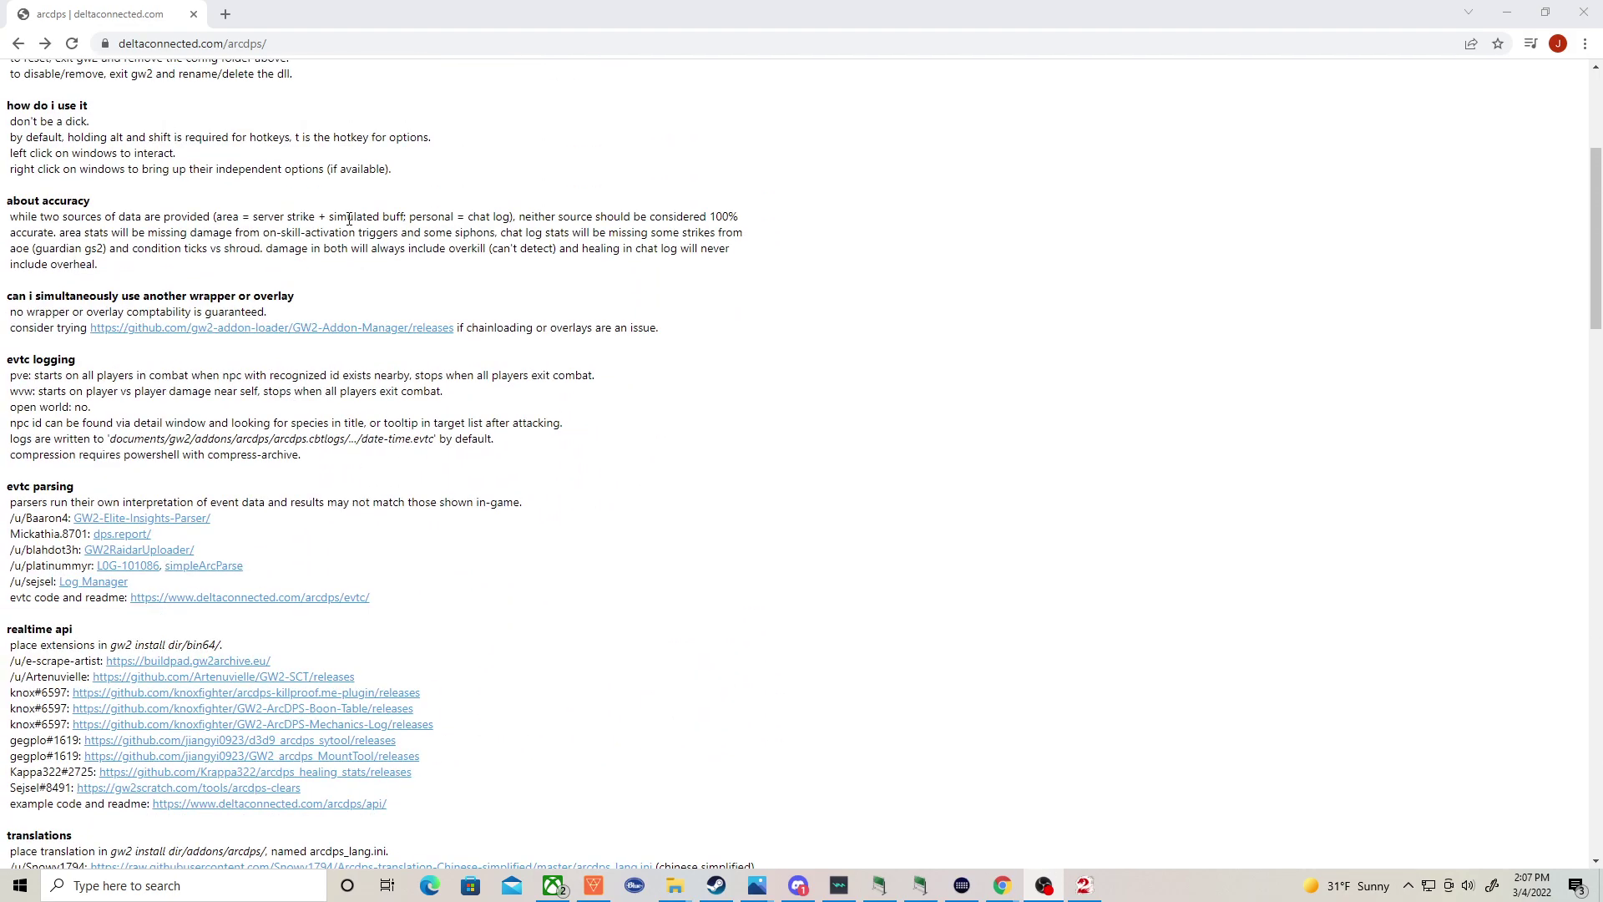
pyautogui.scroll(-2, 230, 176)
pyautogui.scroll(-20, 420, 756)
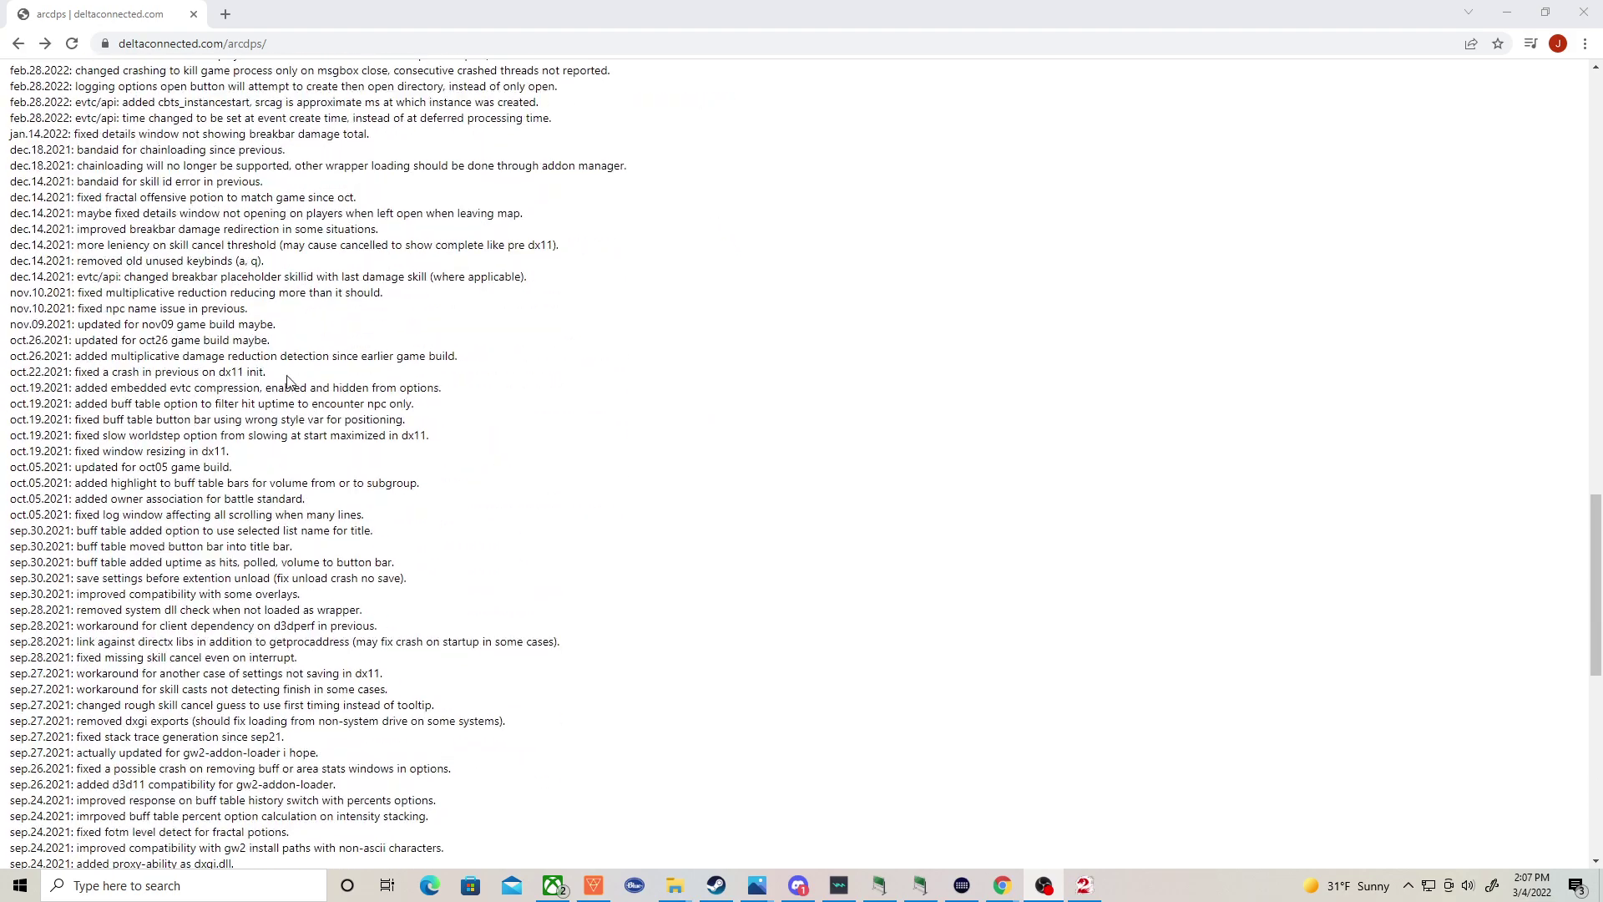
pyautogui.scroll(-10, 288, 382)
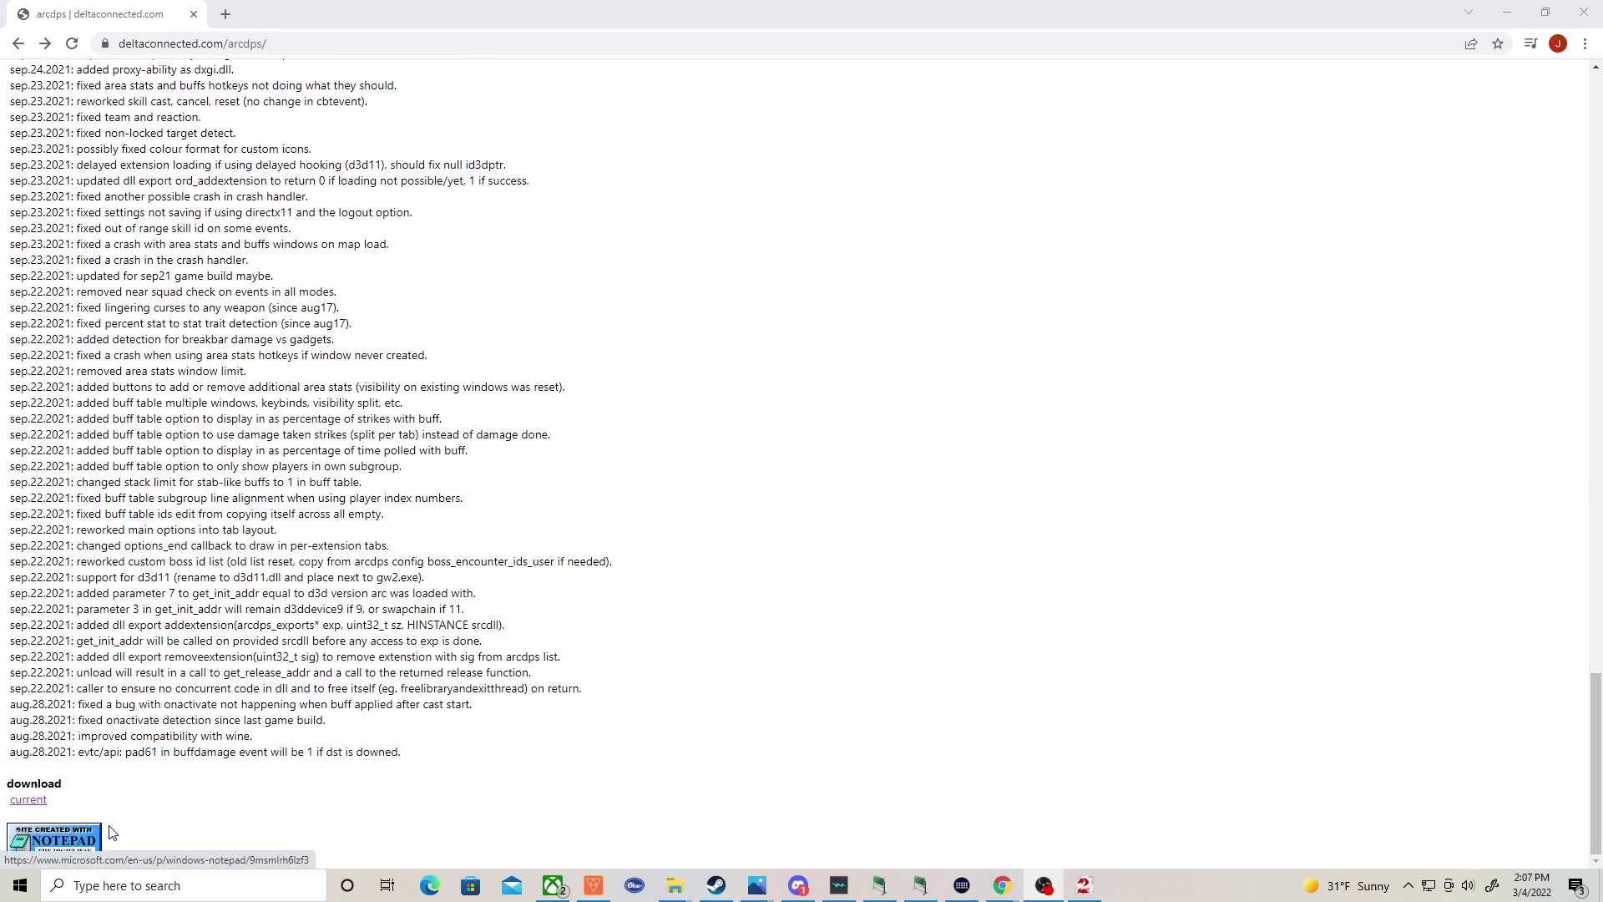
pyautogui.click(29, 799)
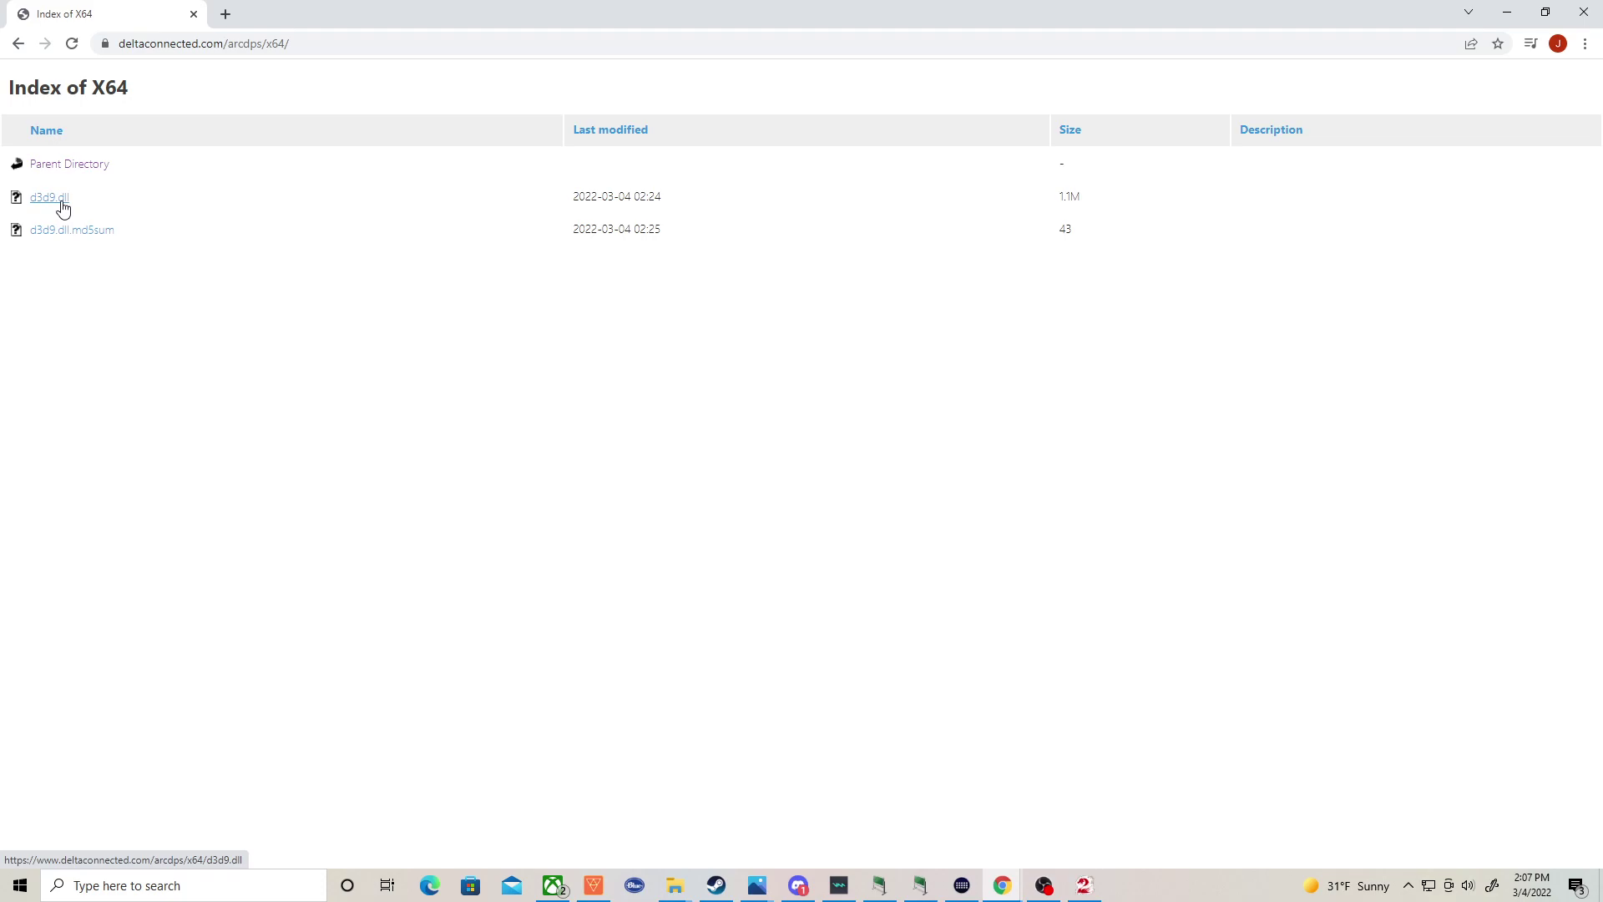
pyautogui.click(63, 207)
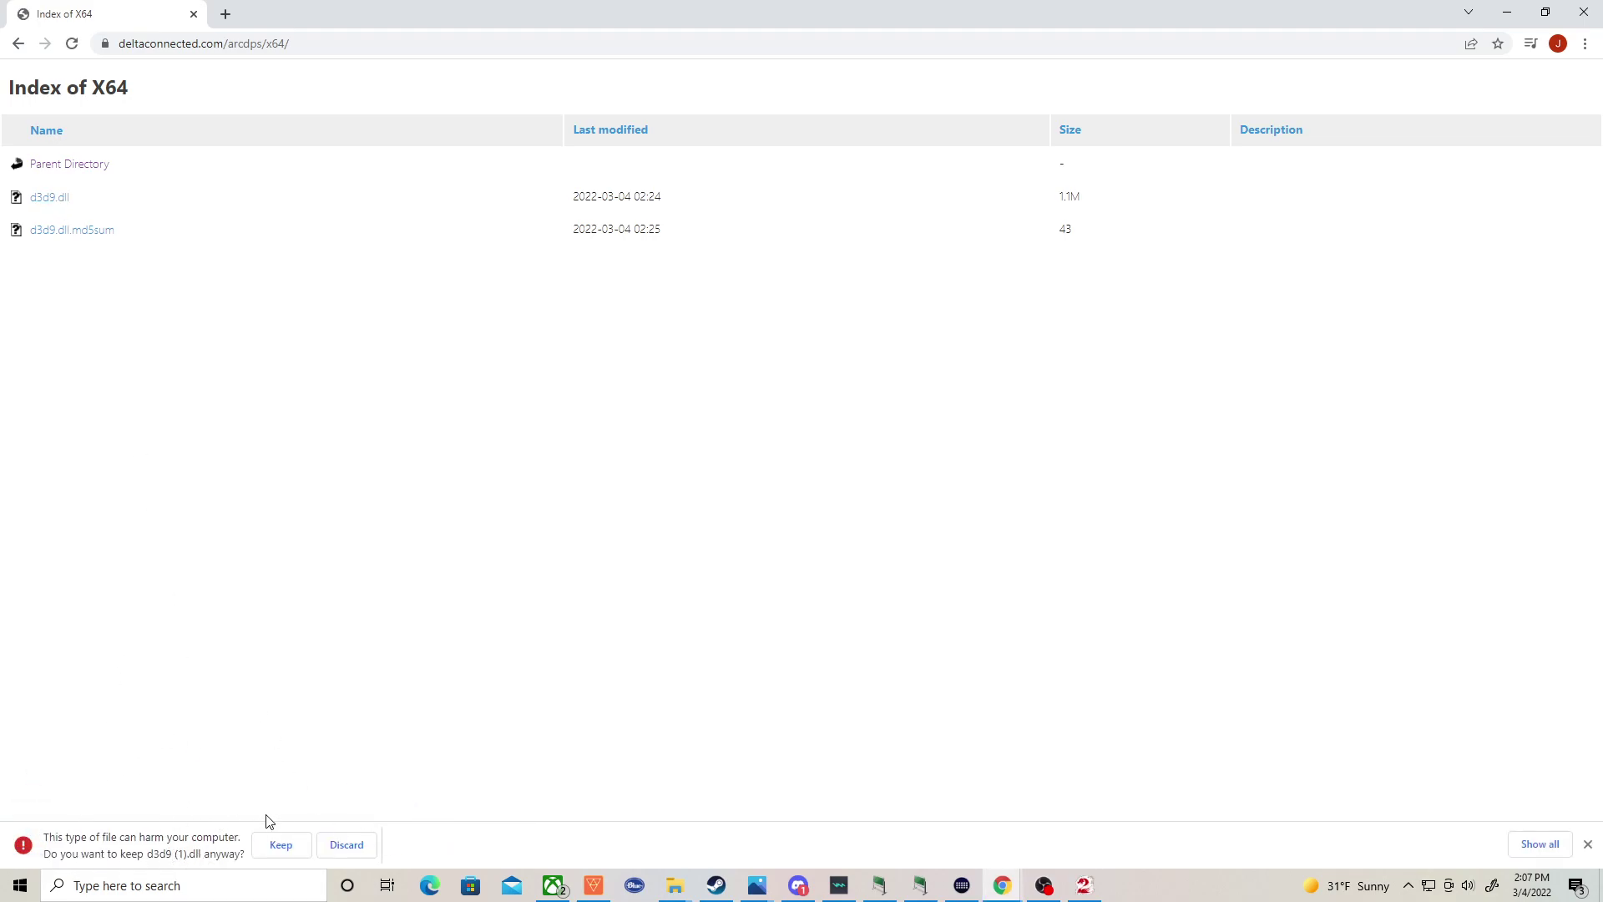
pyautogui.click(294, 849)
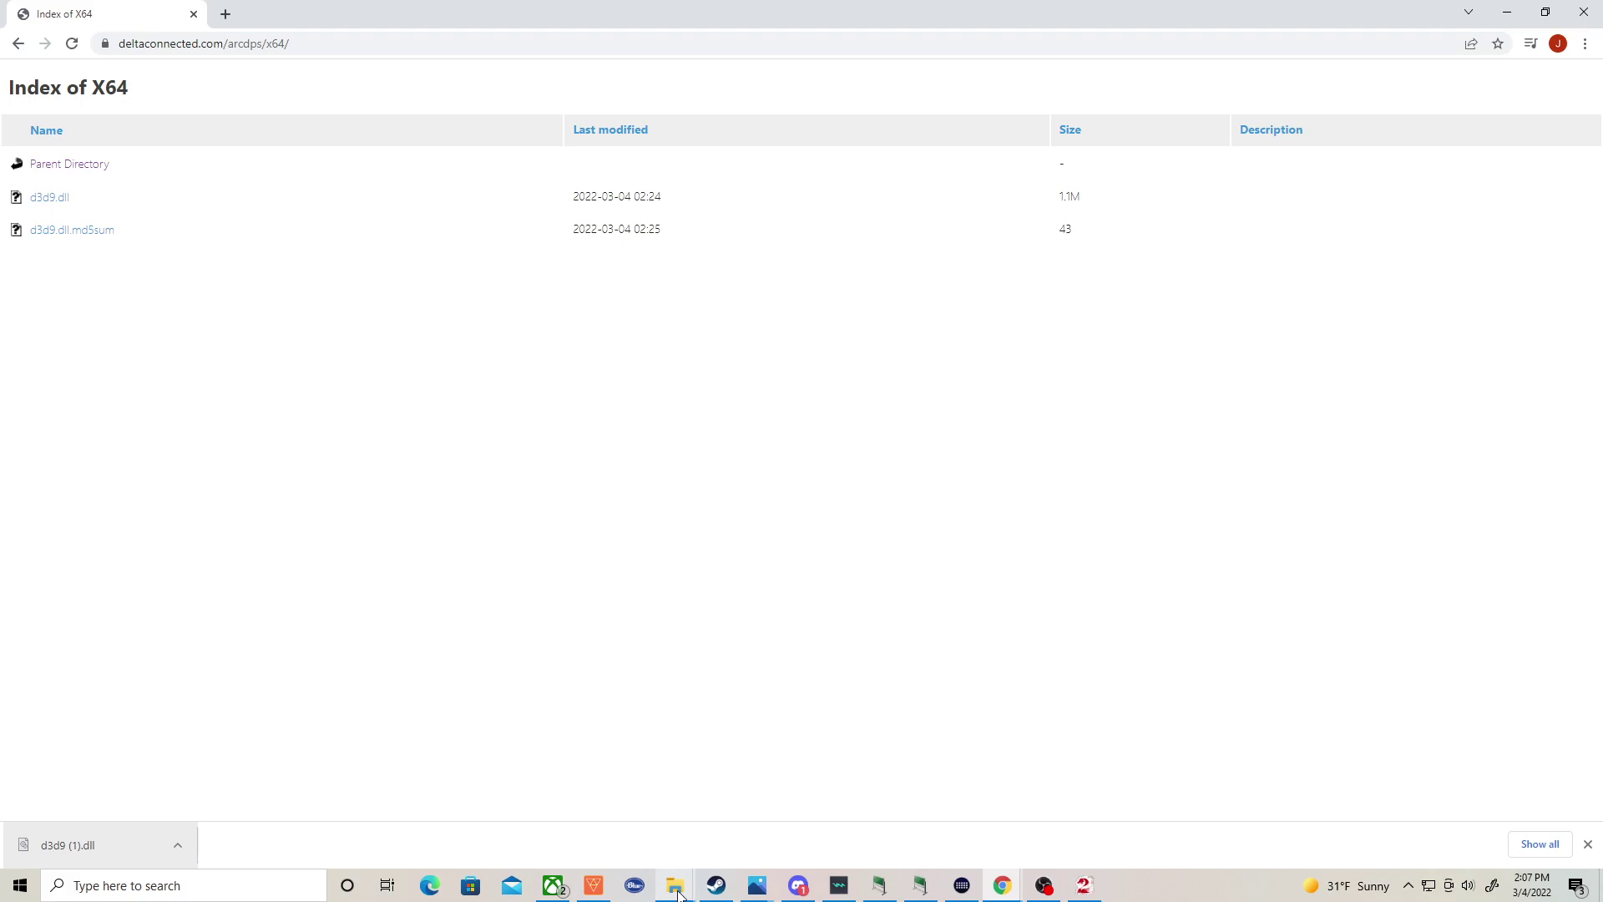
# Cut the downloaded d3d9 (1).dll from the Downloads folder.
pyautogui.click(678, 895)
pyautogui.click(635, 855)
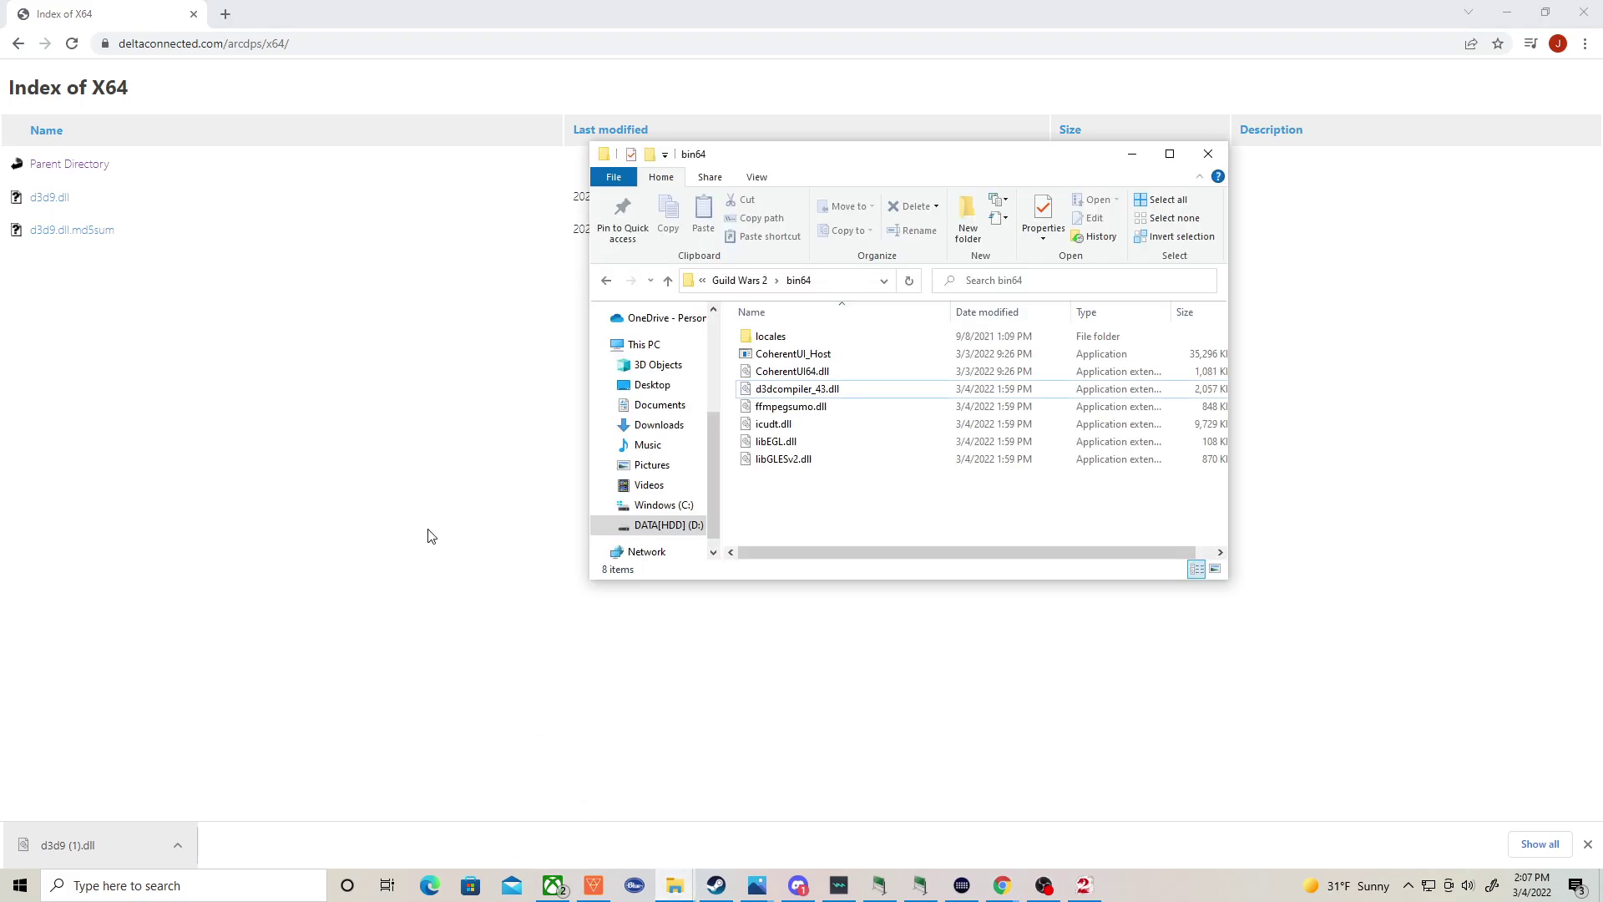
pyautogui.click(659, 426)
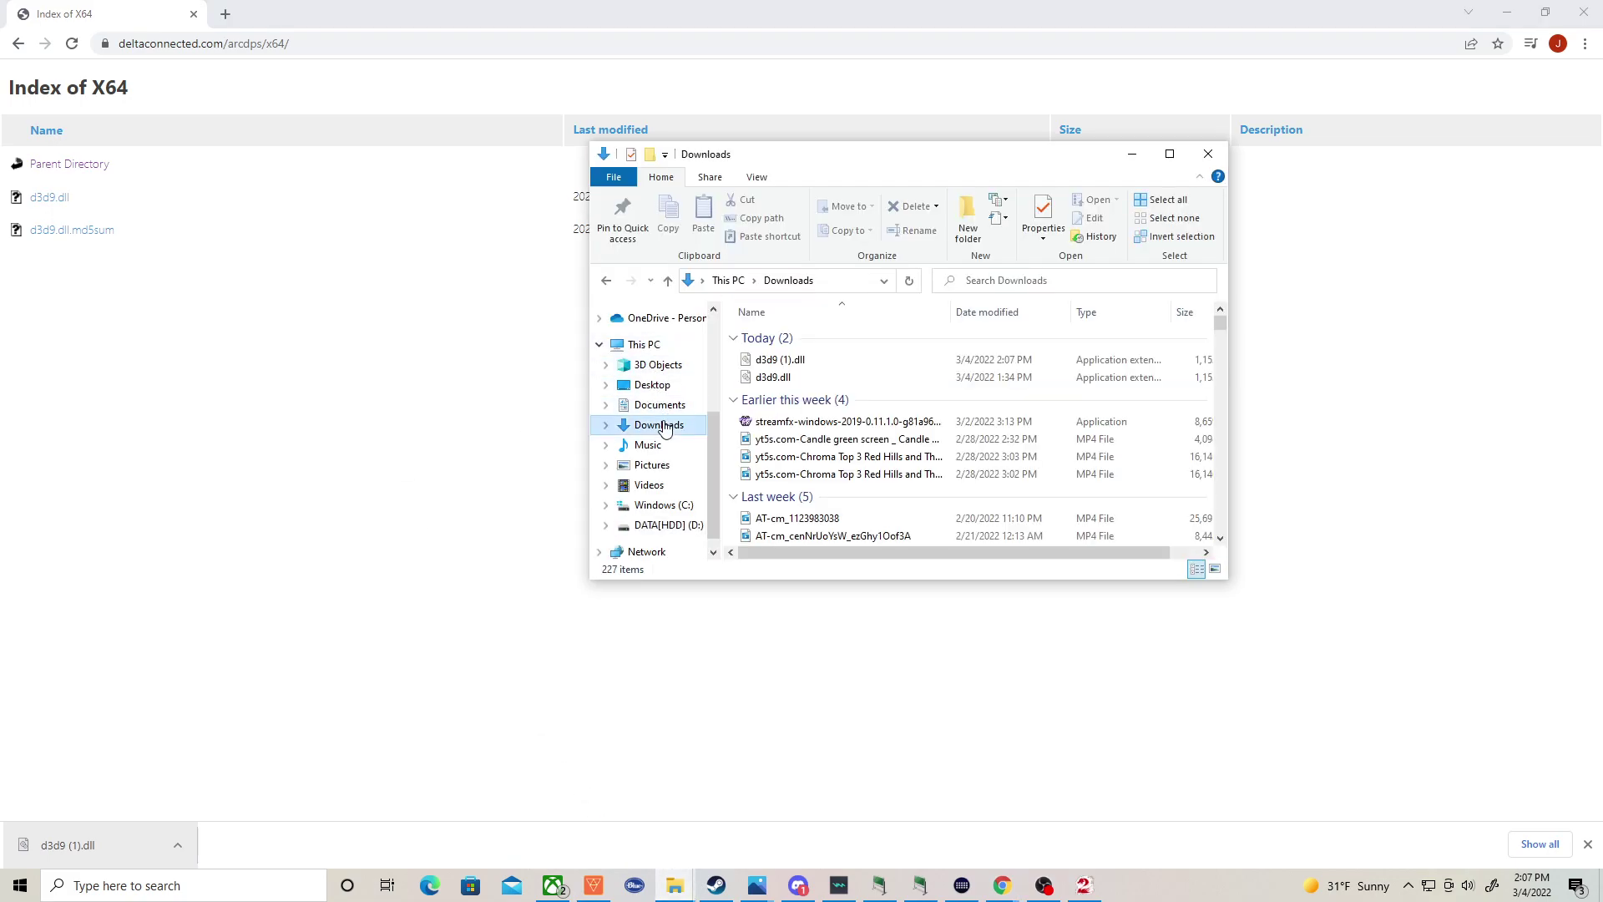
pyautogui.moveTo(789, 361); pyautogui.dragTo(788, 371)
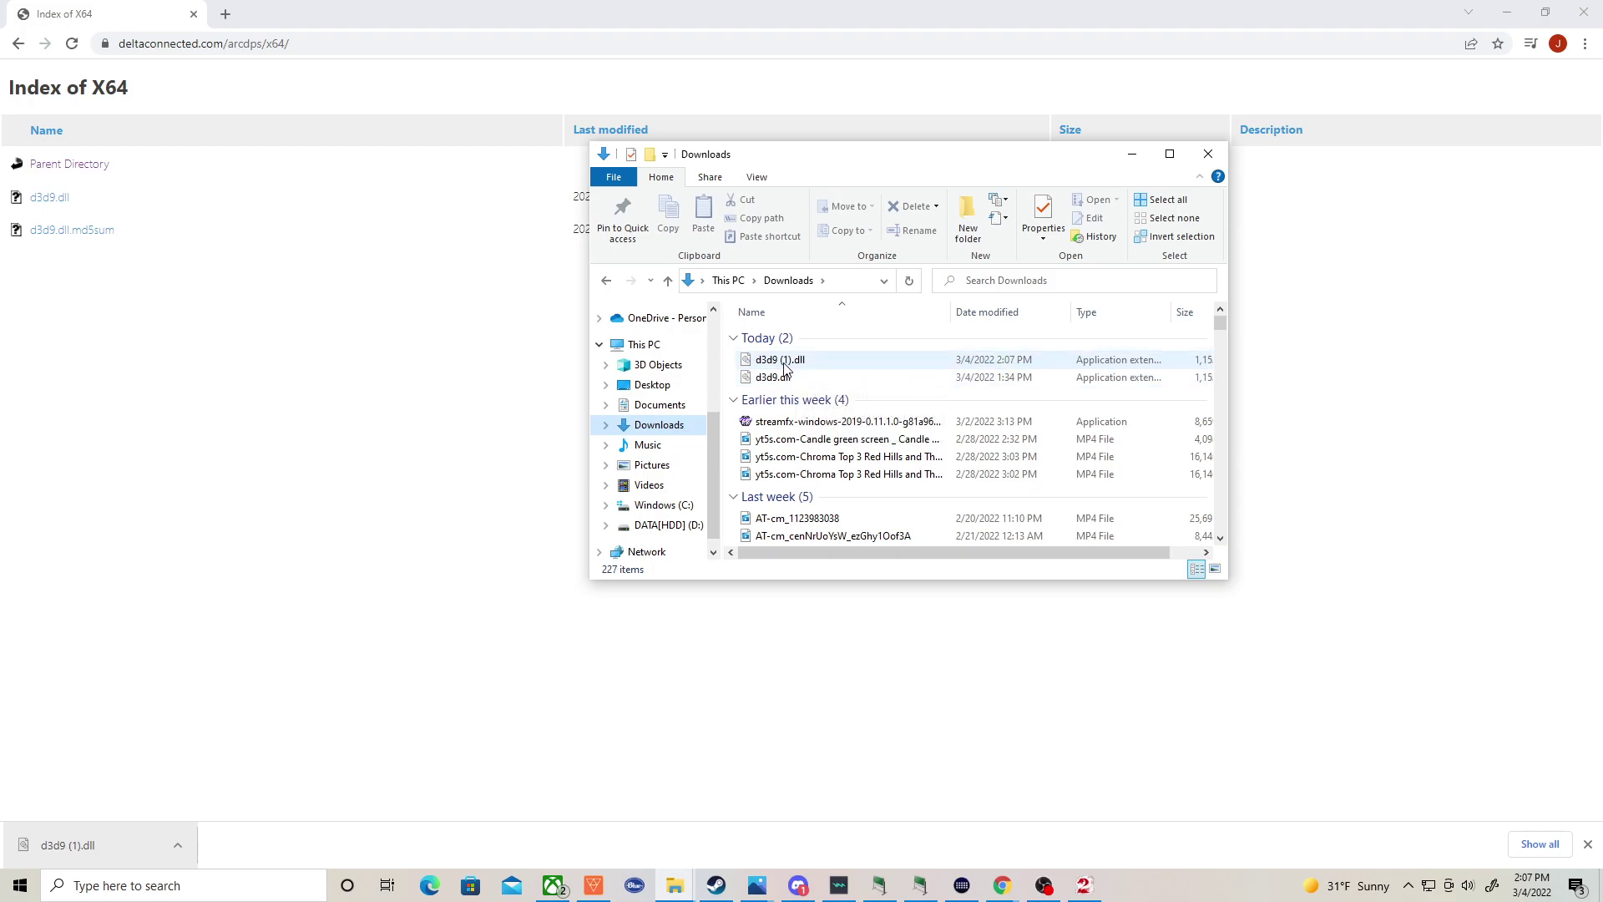
pyautogui.rightClick(785, 366)
pyautogui.click(819, 520)
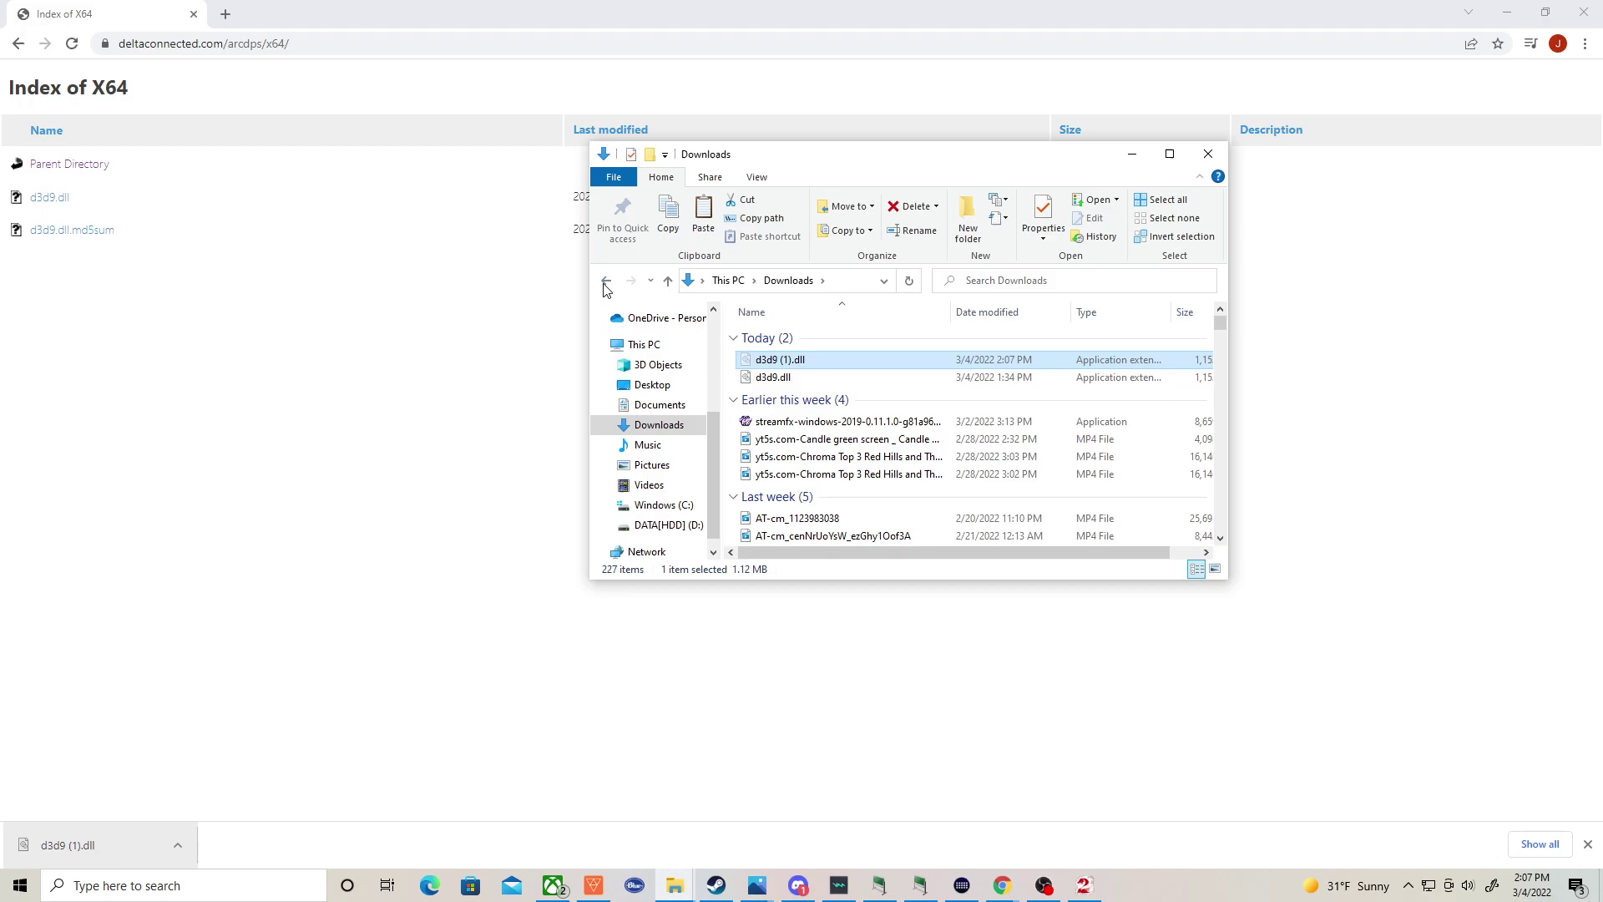
# Paste d3d9 (1).dll into the Guild Wars 2 bin64 folder.
pyautogui.click(1133, 154)
pyautogui.moveTo(675, 885)
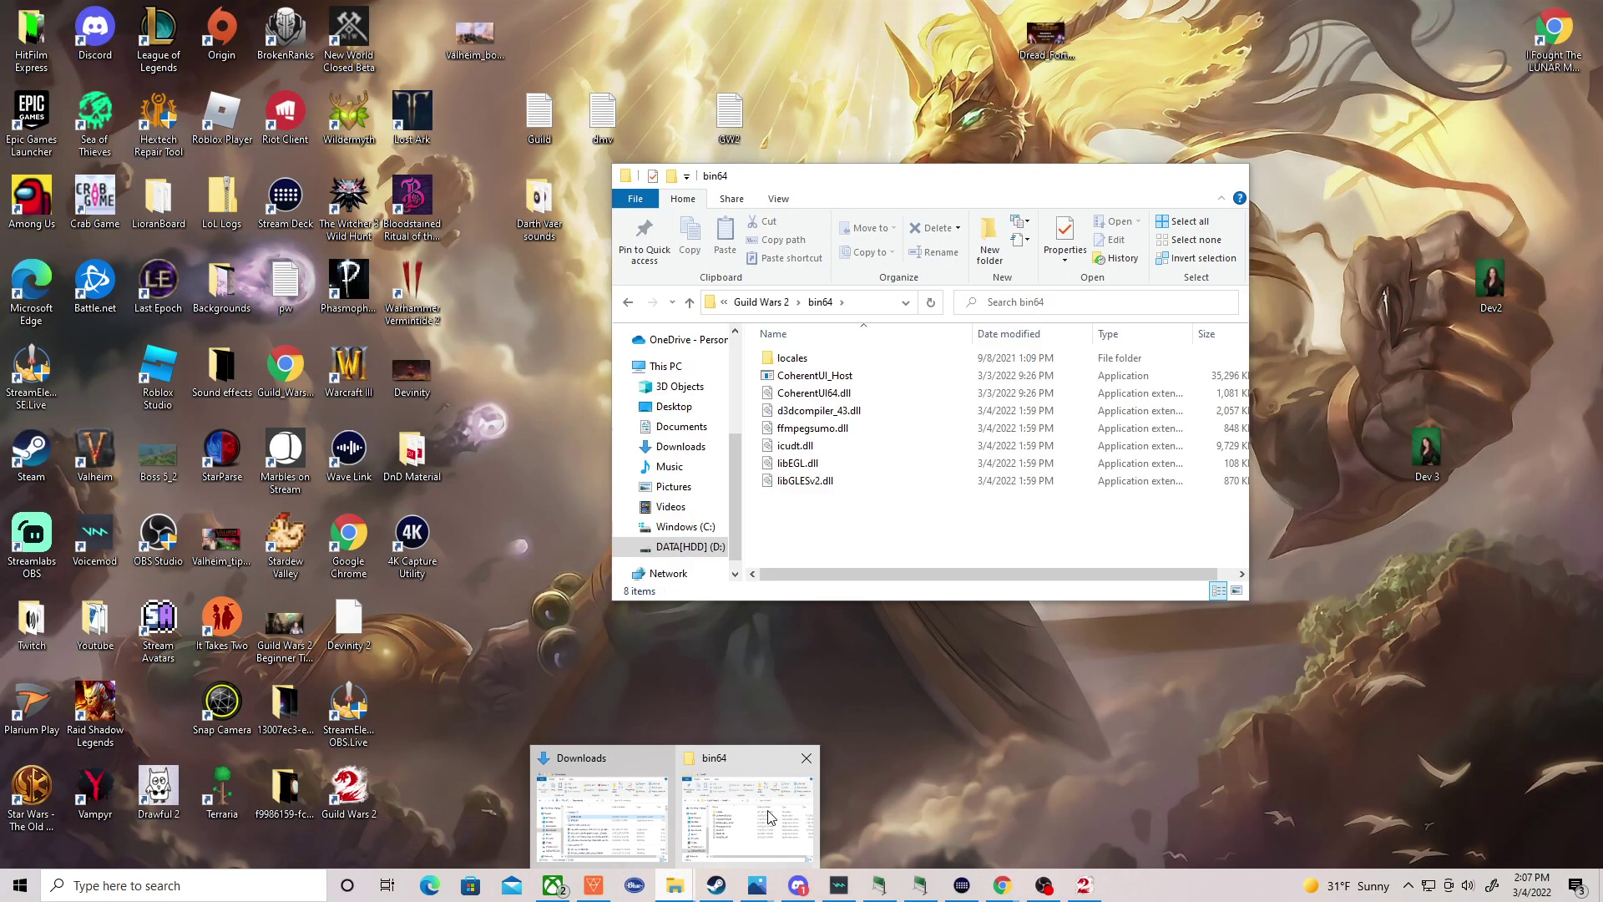
pyautogui.click(769, 818)
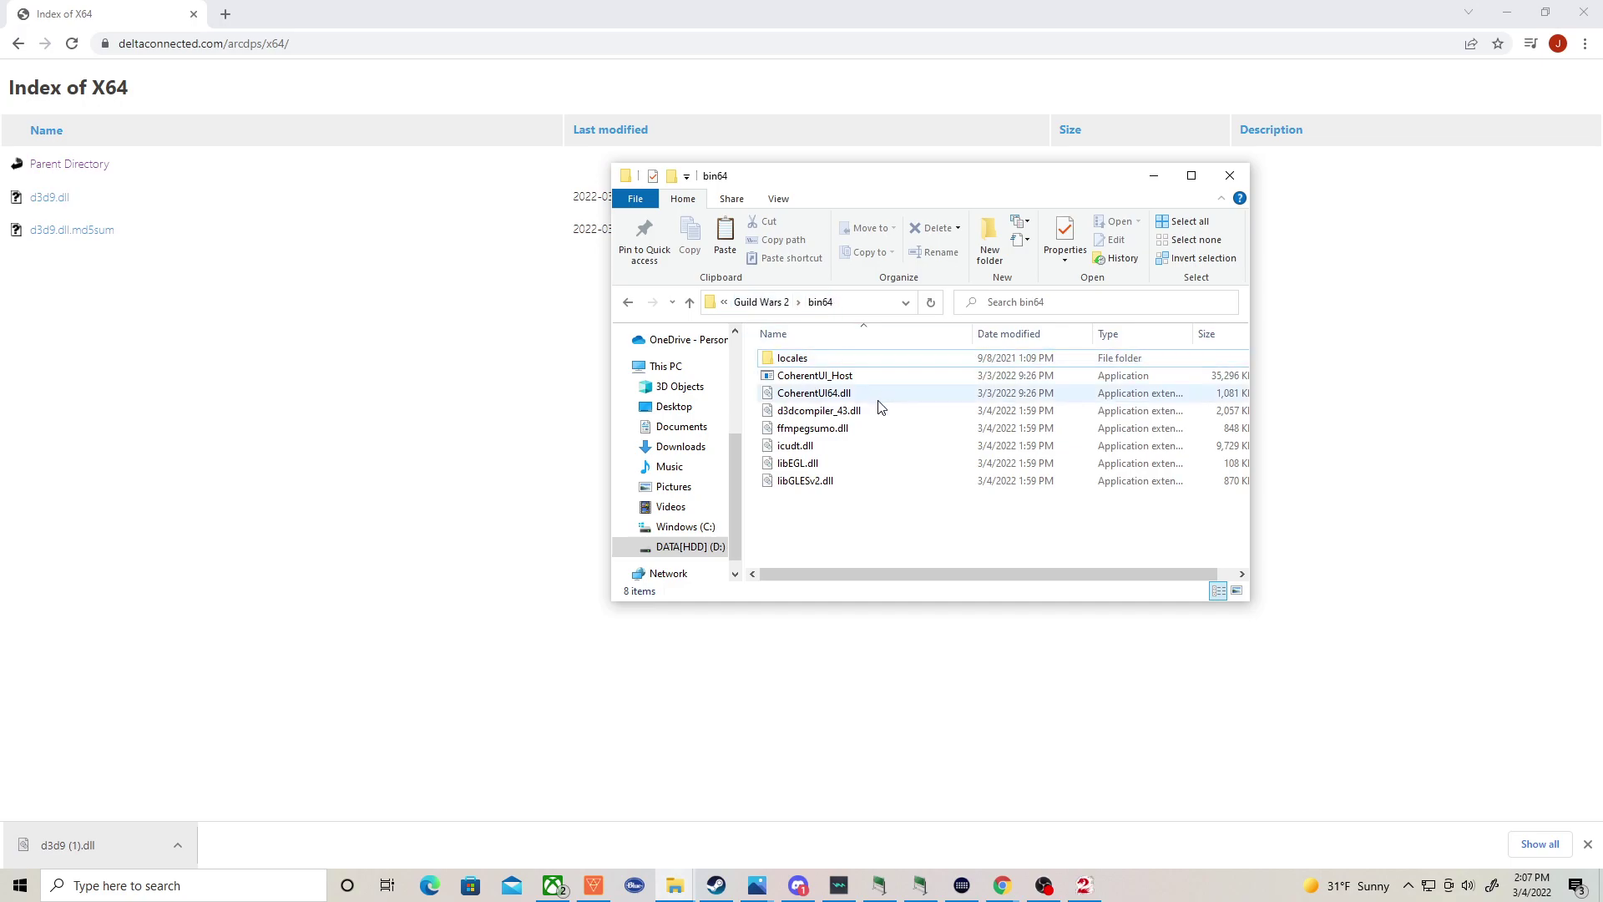
pyautogui.rightClick(824, 519)
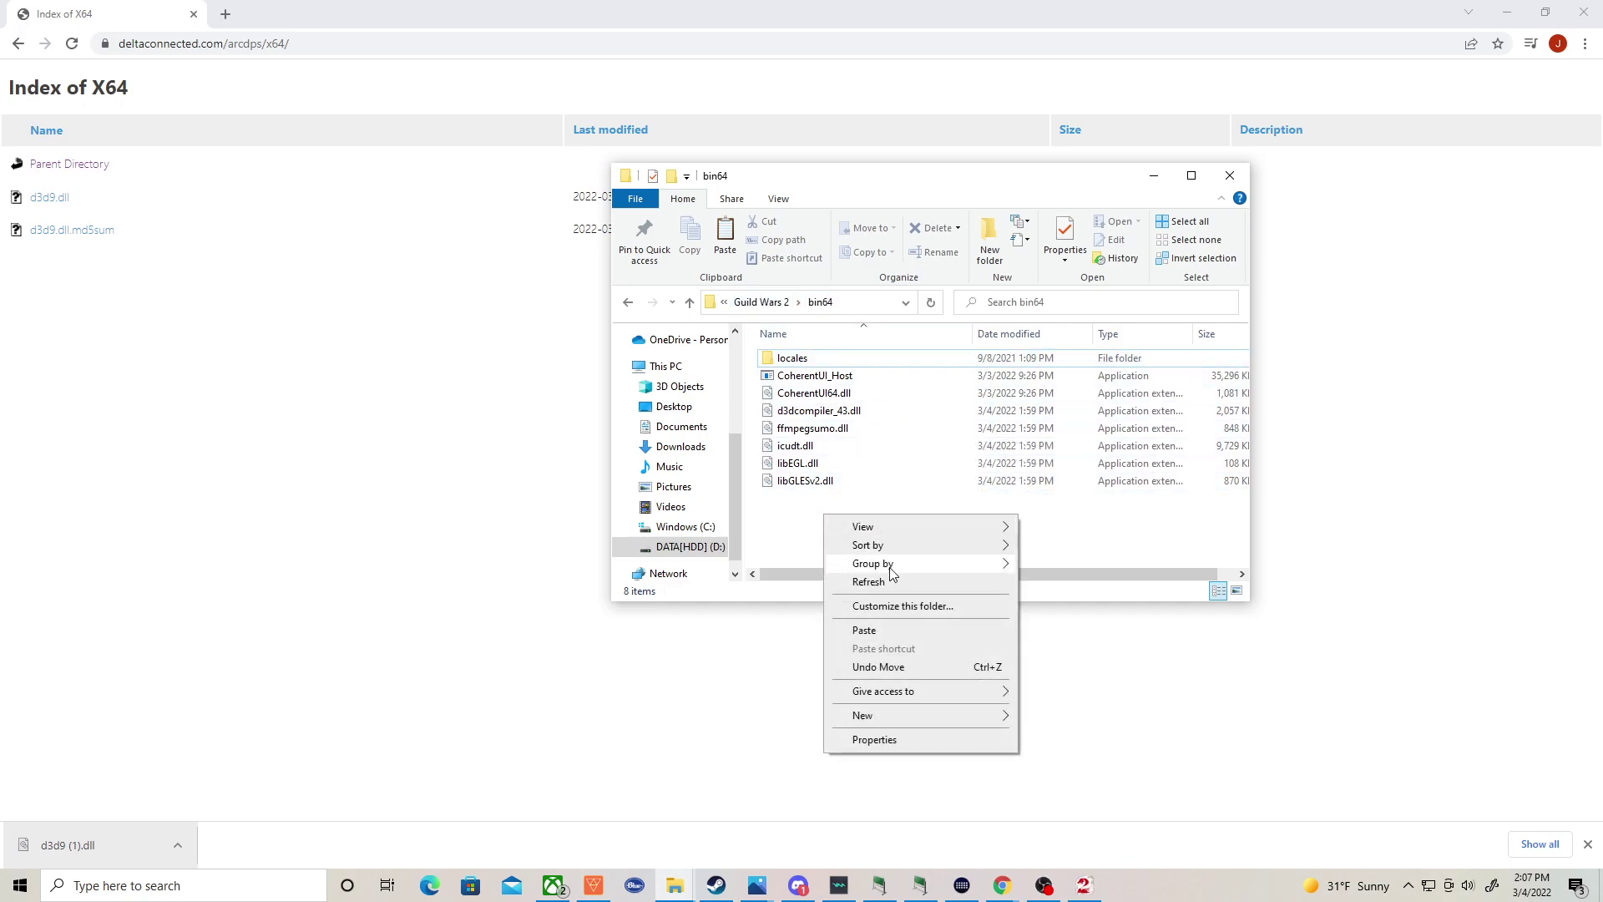
pyautogui.click(883, 631)
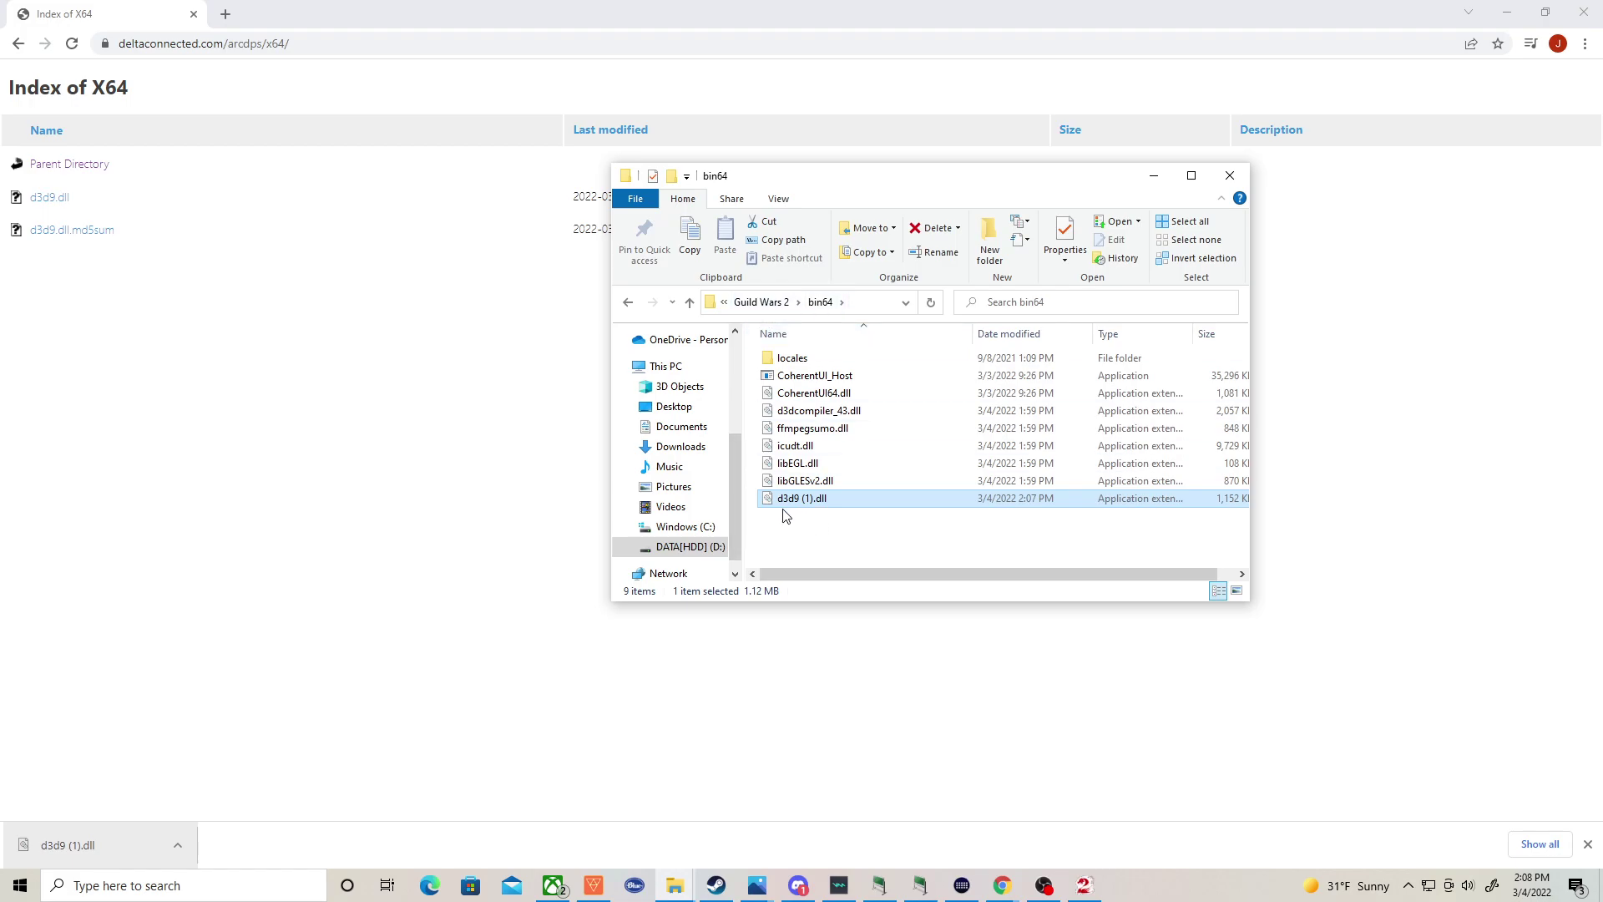
# Find Guild Wars 2 through Windows search and open its install folder's bin64 directory.
pyautogui.click(236, 873)
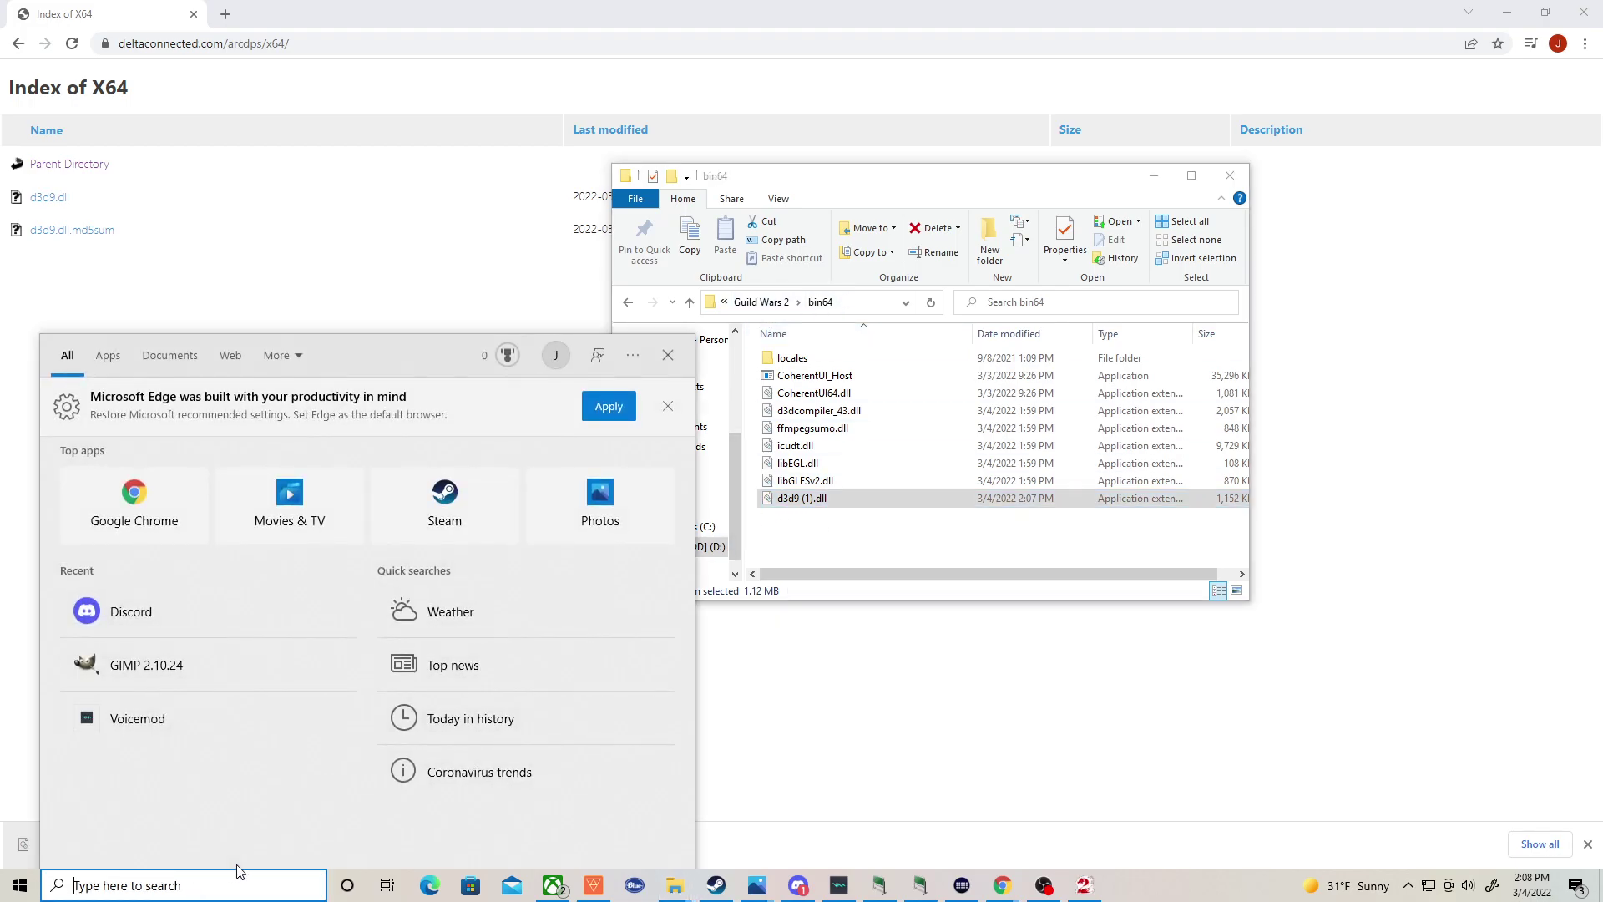
pyautogui.write('guild')
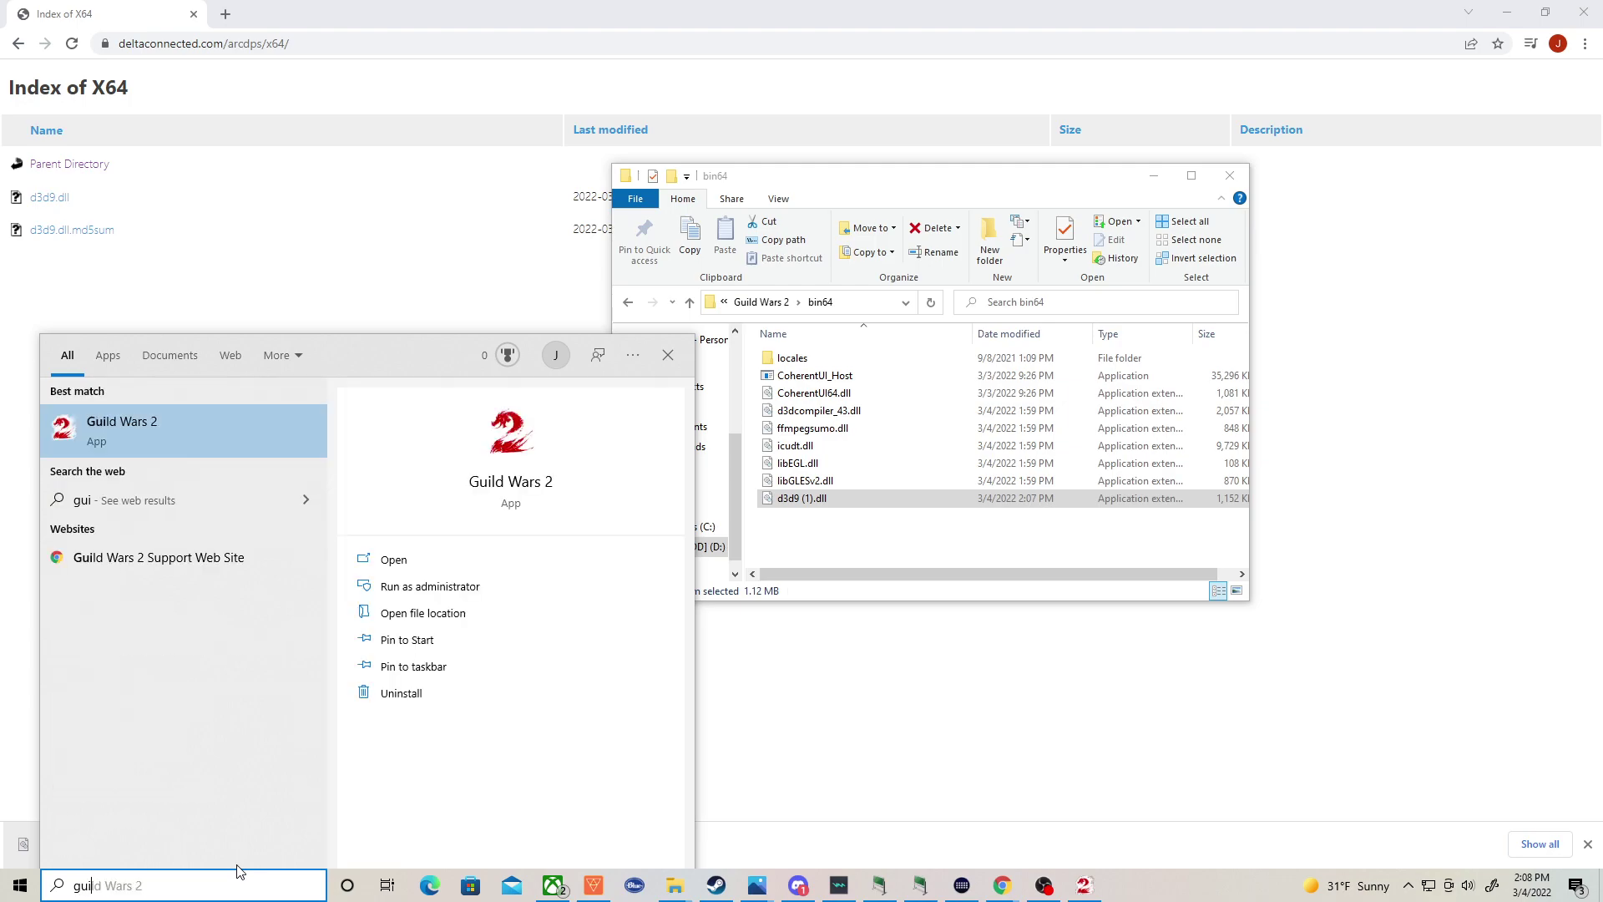
pyautogui.rightClick(499, 425)
pyautogui.click(563, 466)
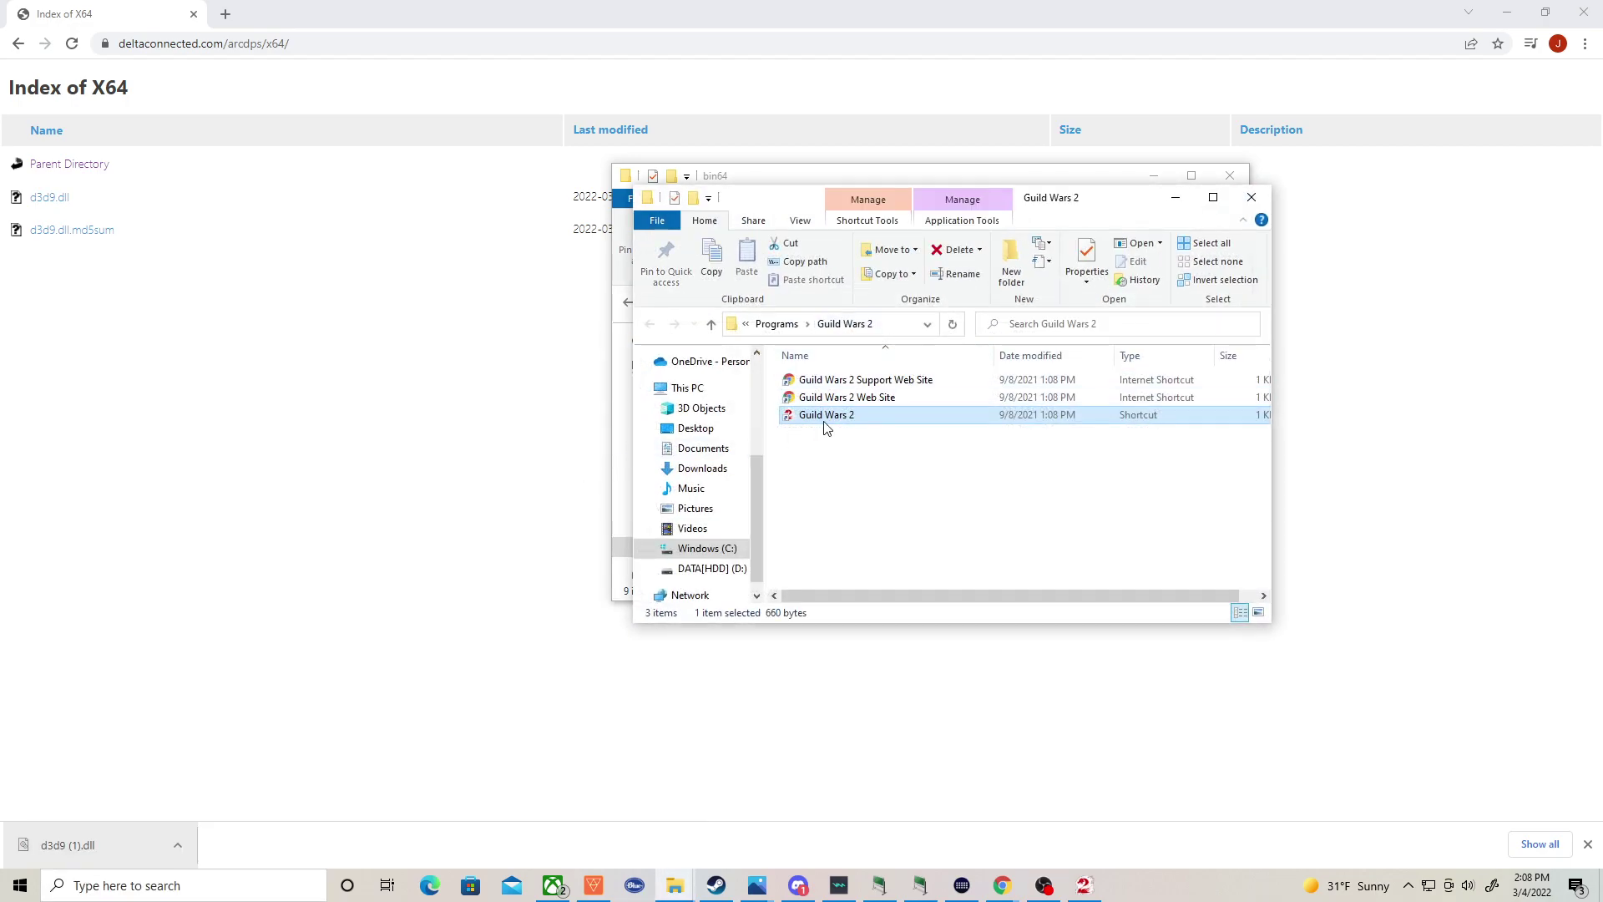
pyautogui.rightClick(818, 421)
pyautogui.click(872, 449)
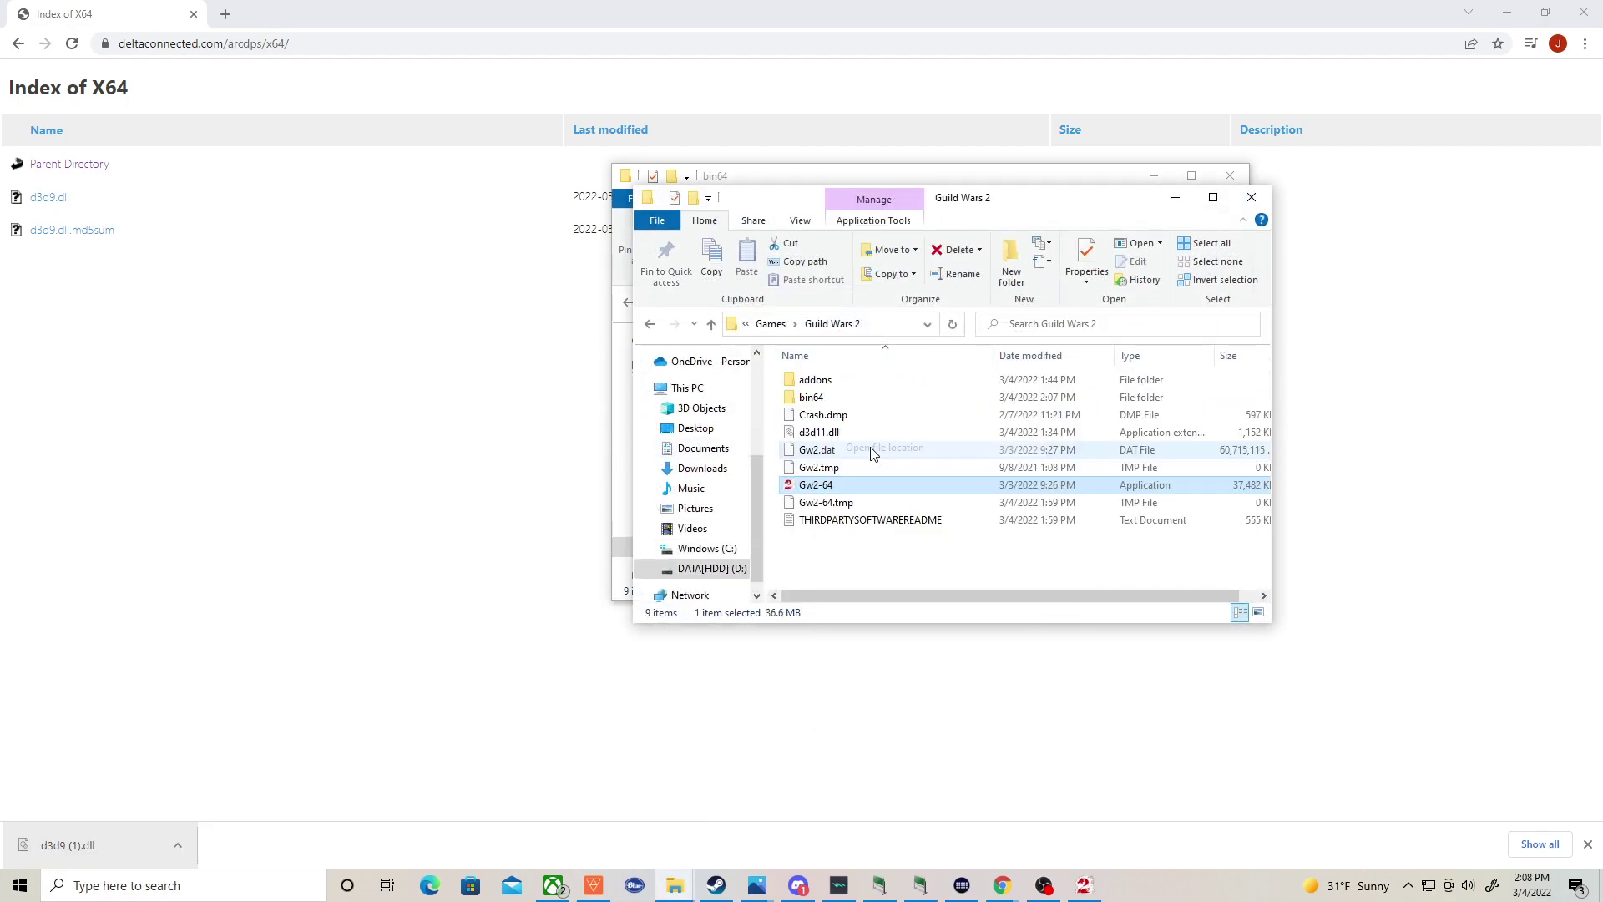
pyautogui.doubleClick(839, 403)
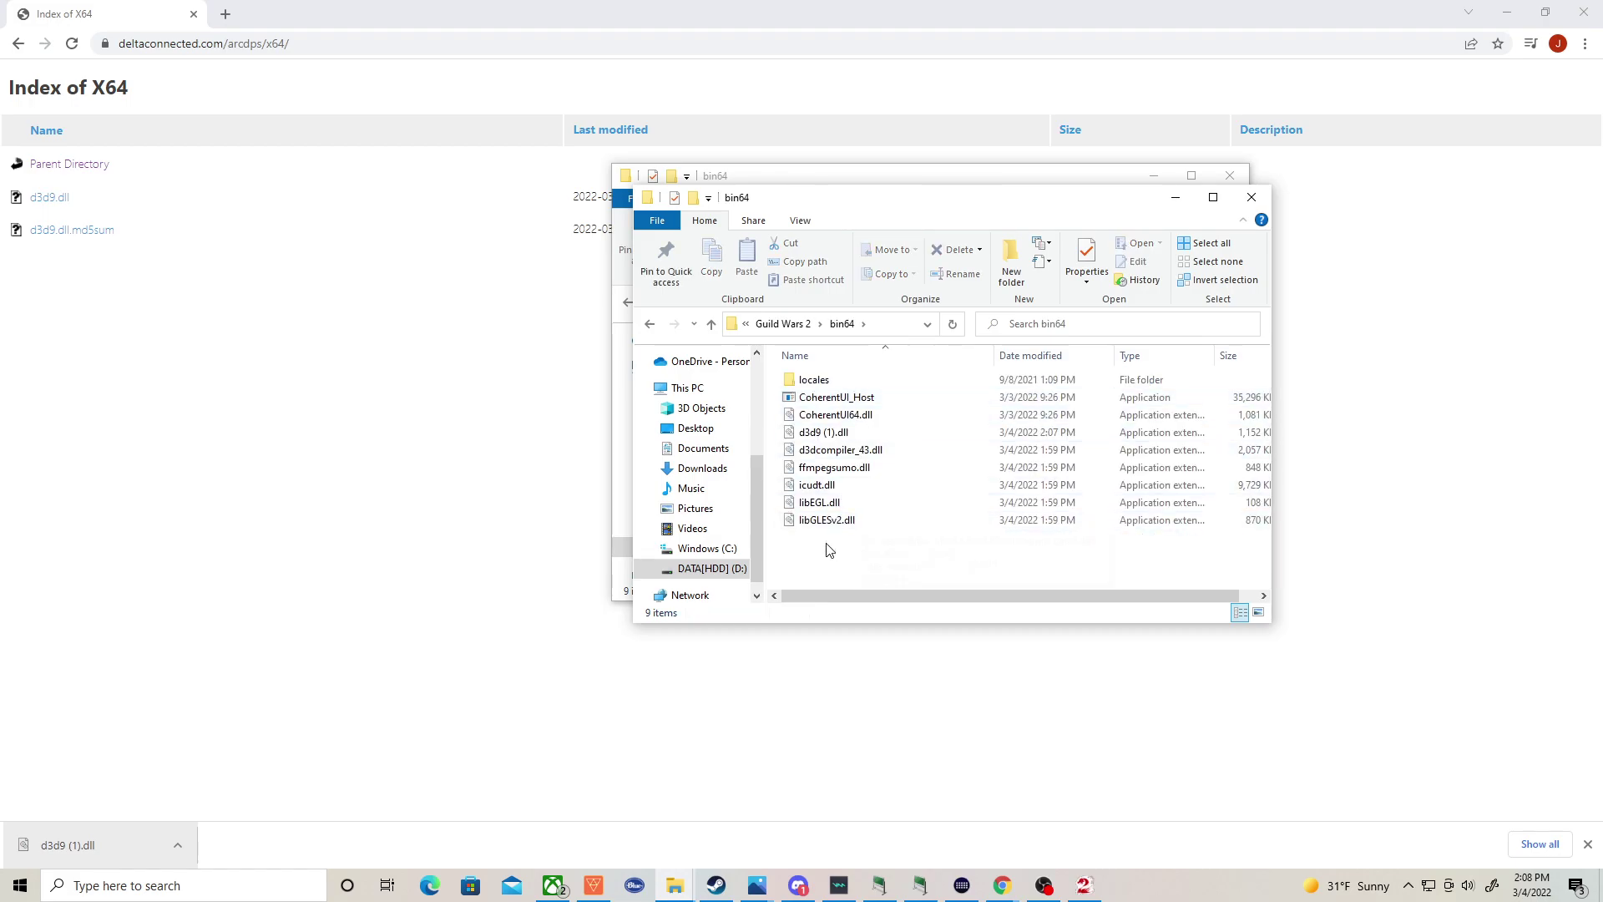
pyautogui.click(1175, 197)
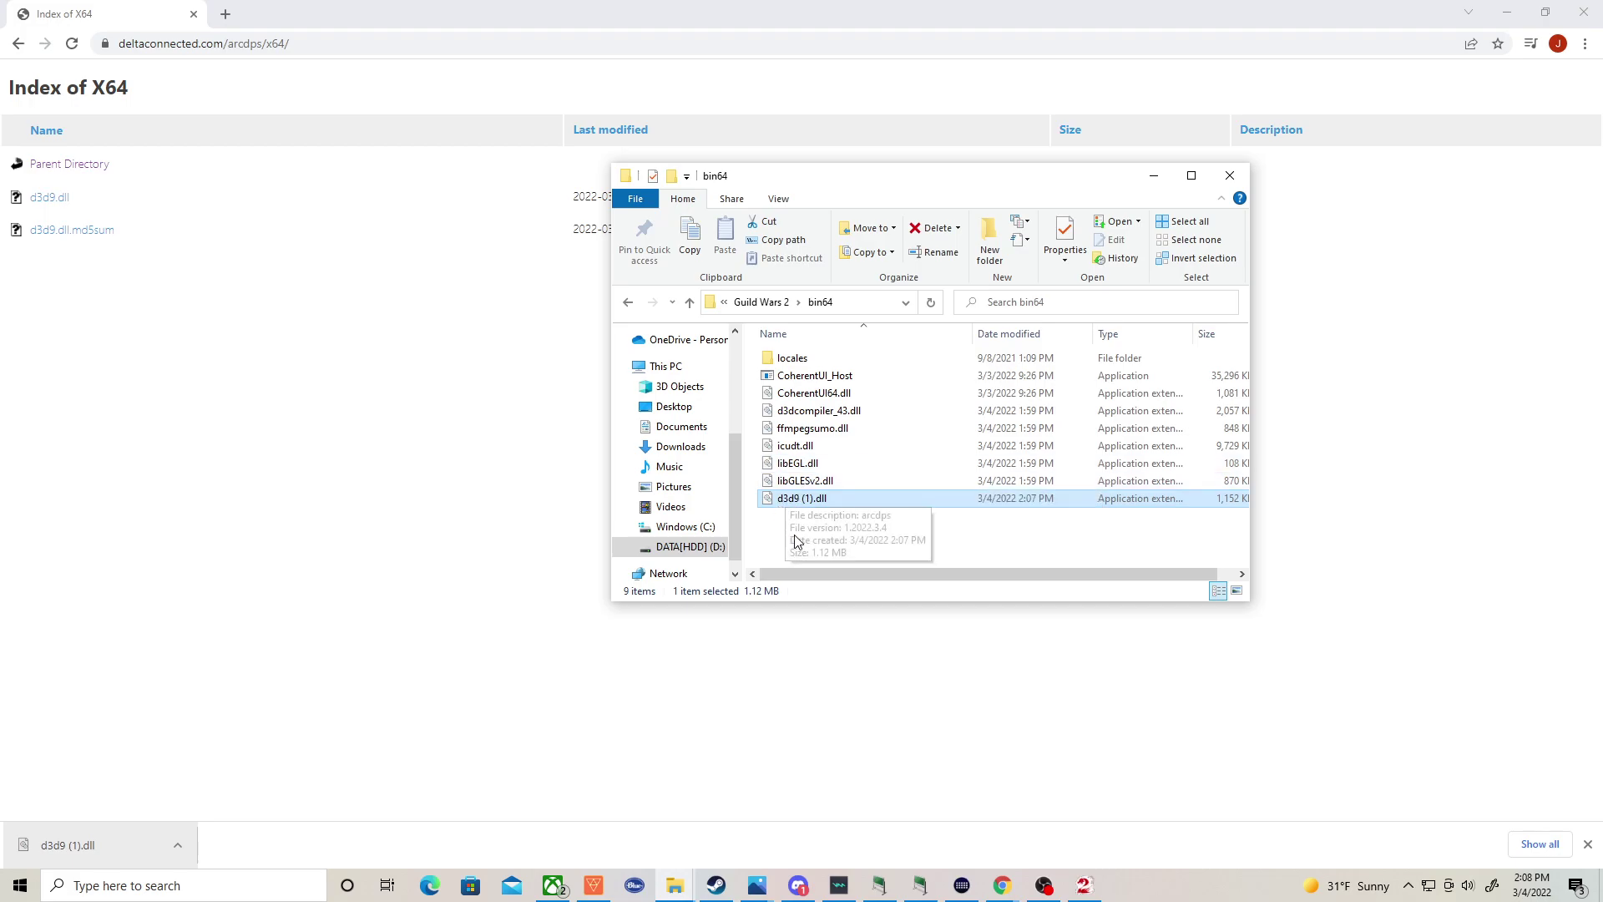
# Move d3d9 (1).dll from bin64 up into the main Guild Wars 2 folder.
pyautogui.rightClick(797, 507)
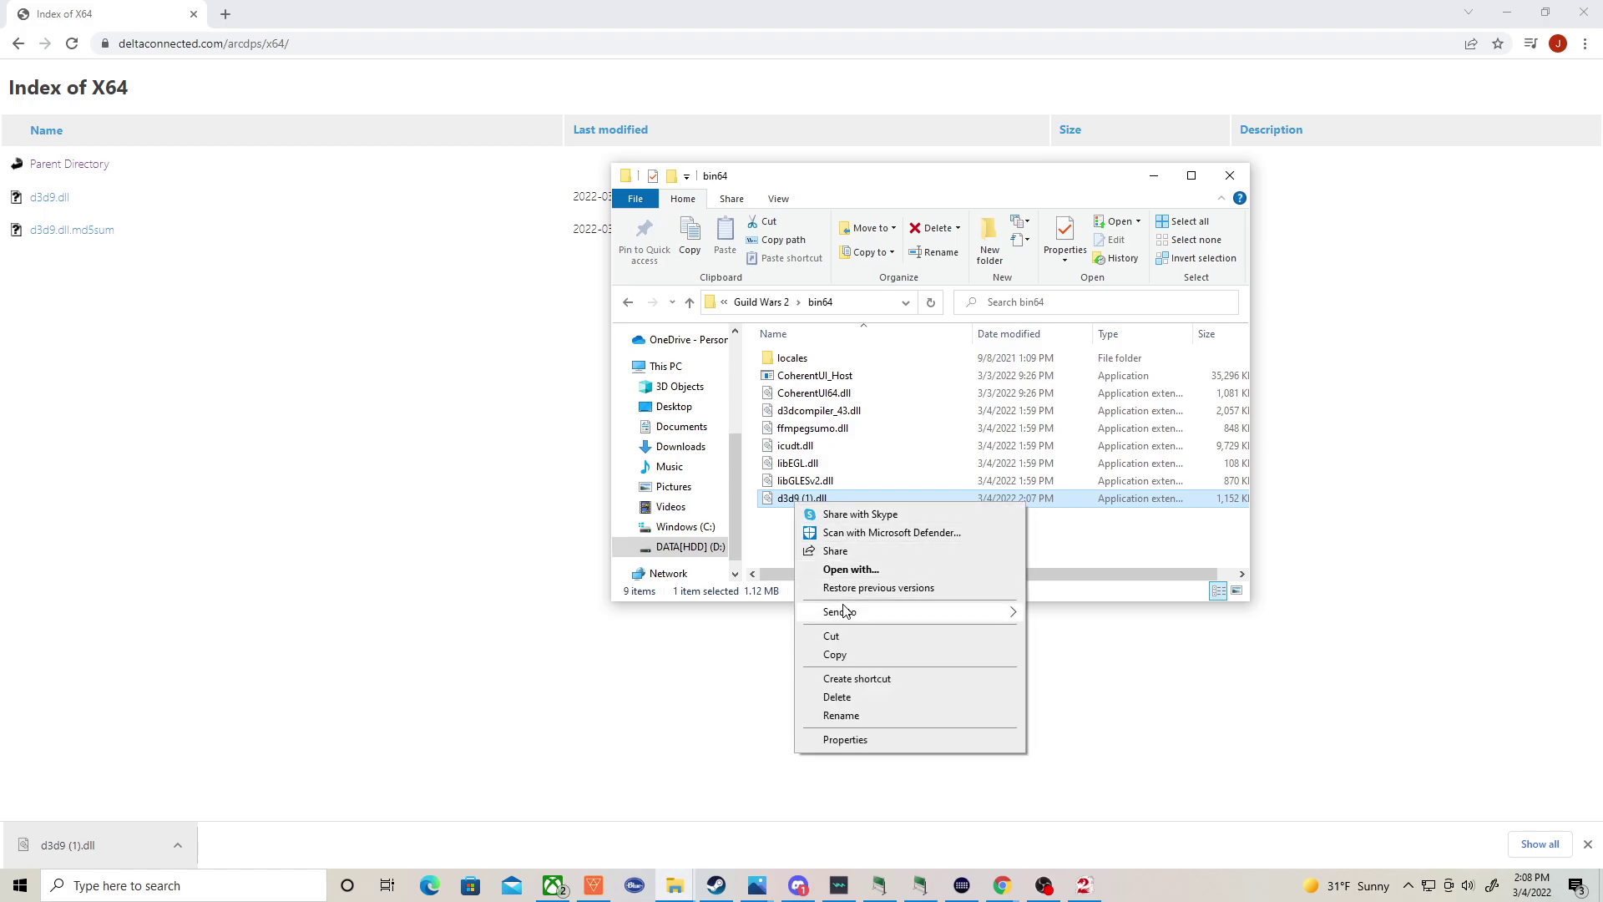
pyautogui.click(837, 636)
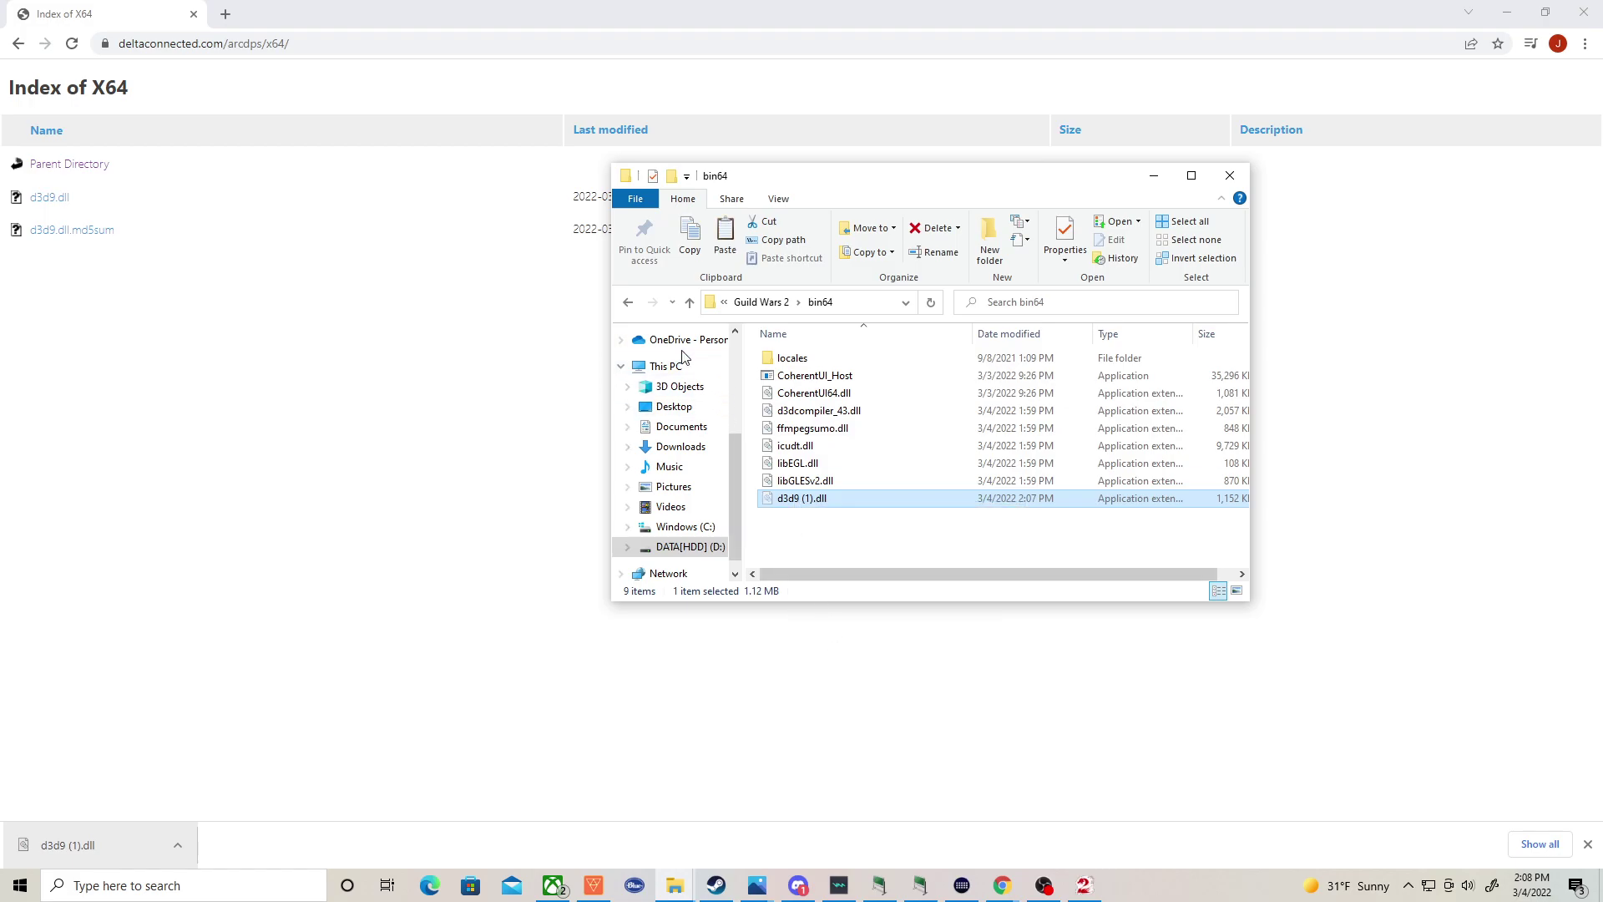
pyautogui.click(628, 305)
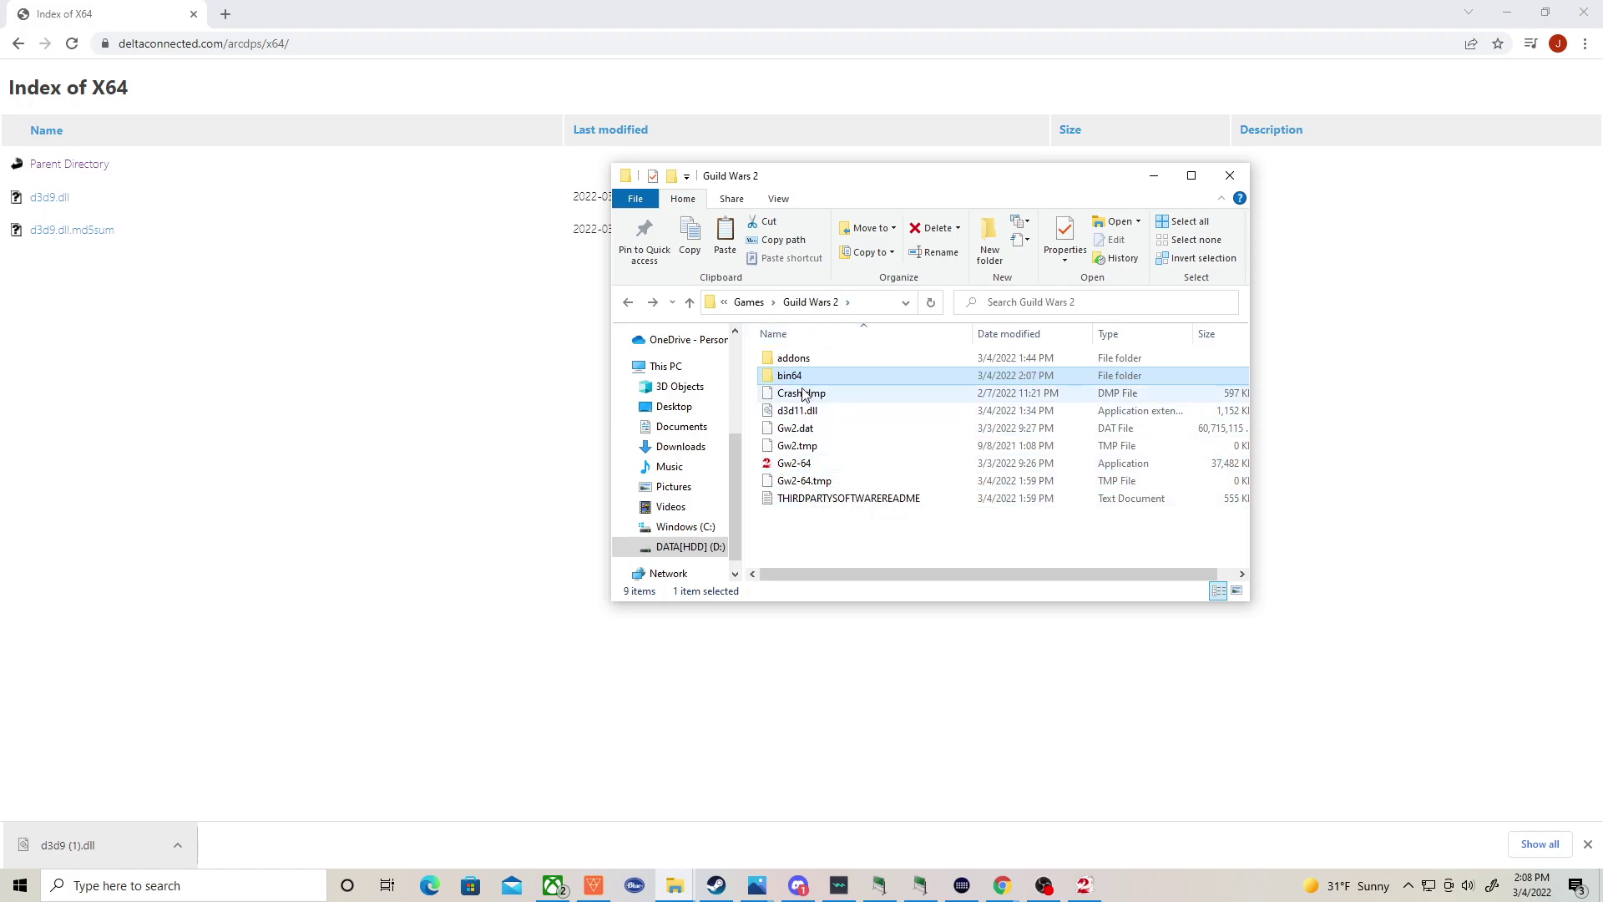
pyautogui.rightClick(806, 523)
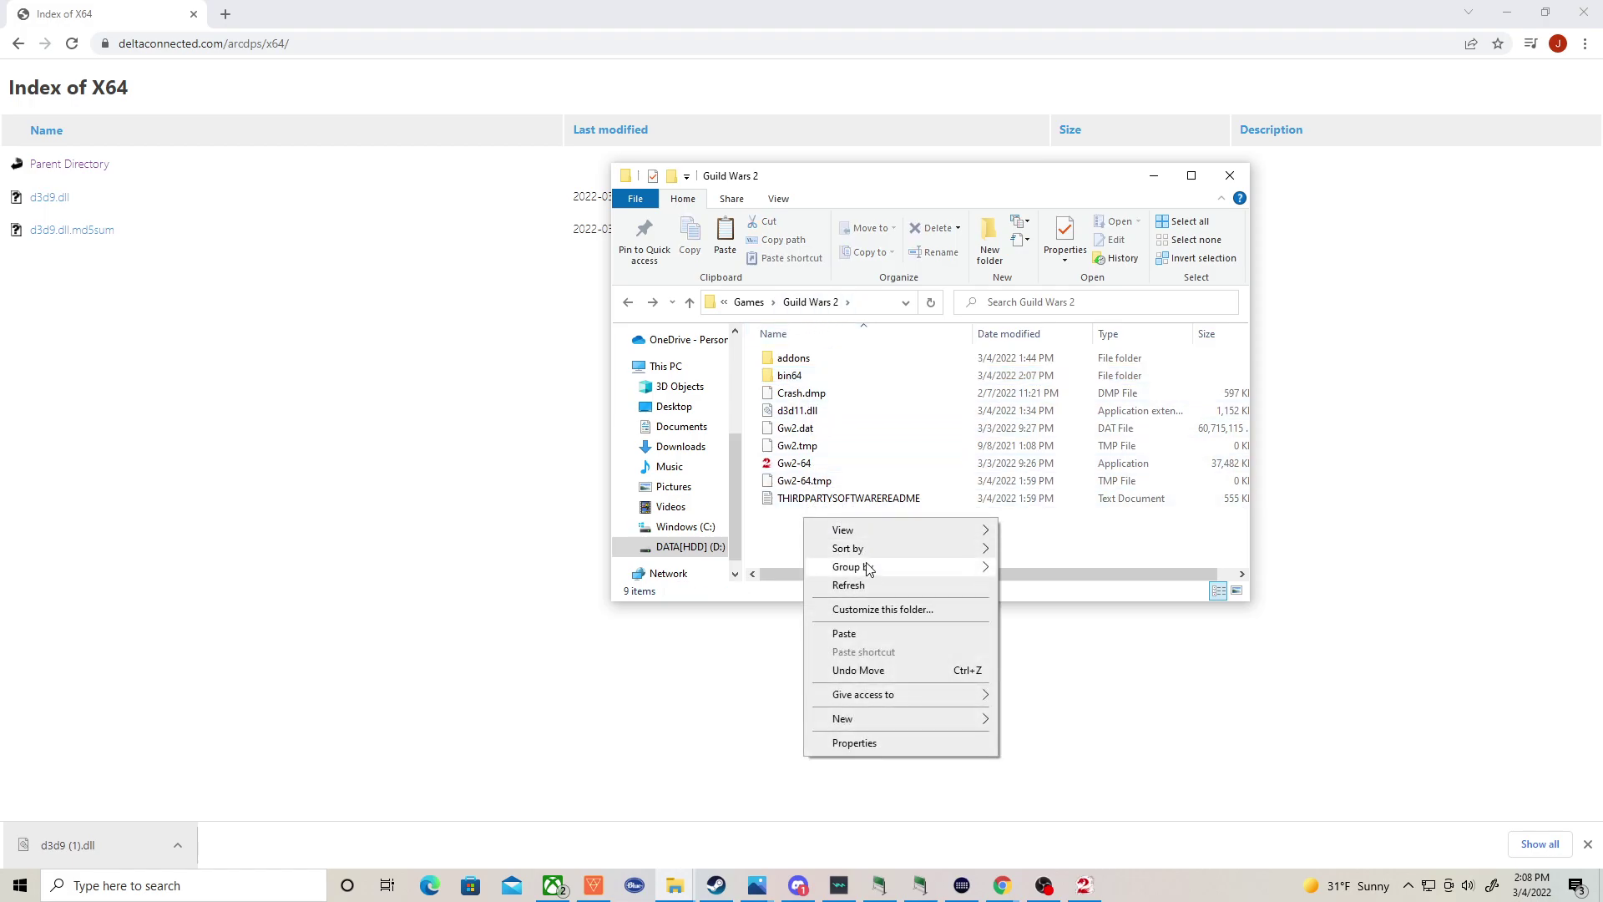
pyautogui.click(849, 636)
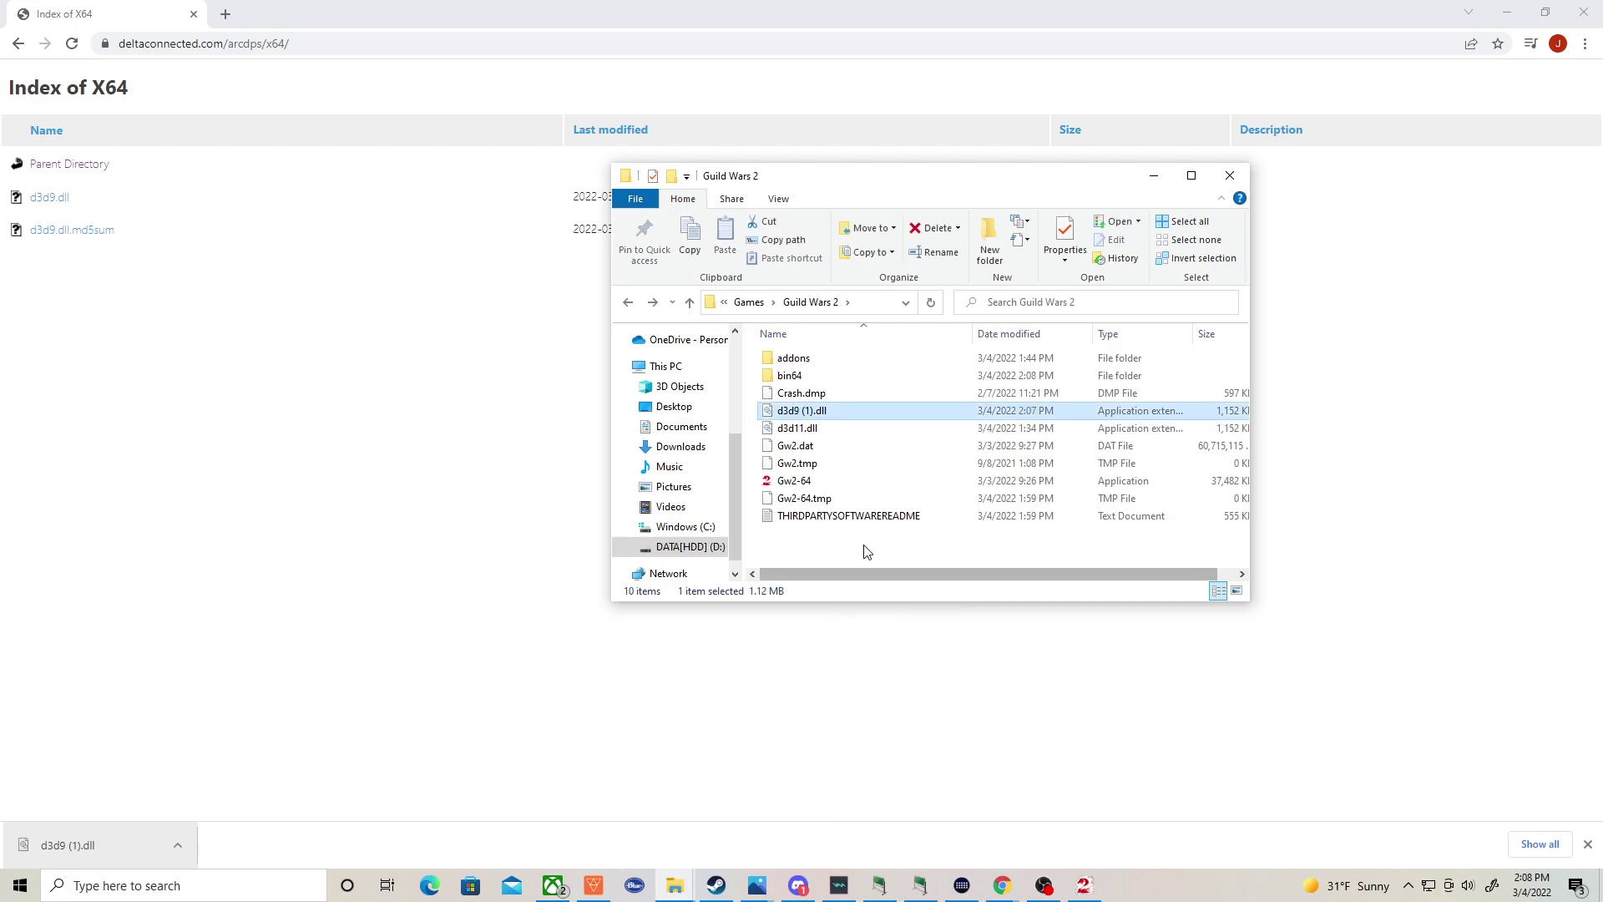
# Cancel an accidental delete of d3d9 (1).dll, then cut the file again.
pyautogui.rightClick(807, 411)
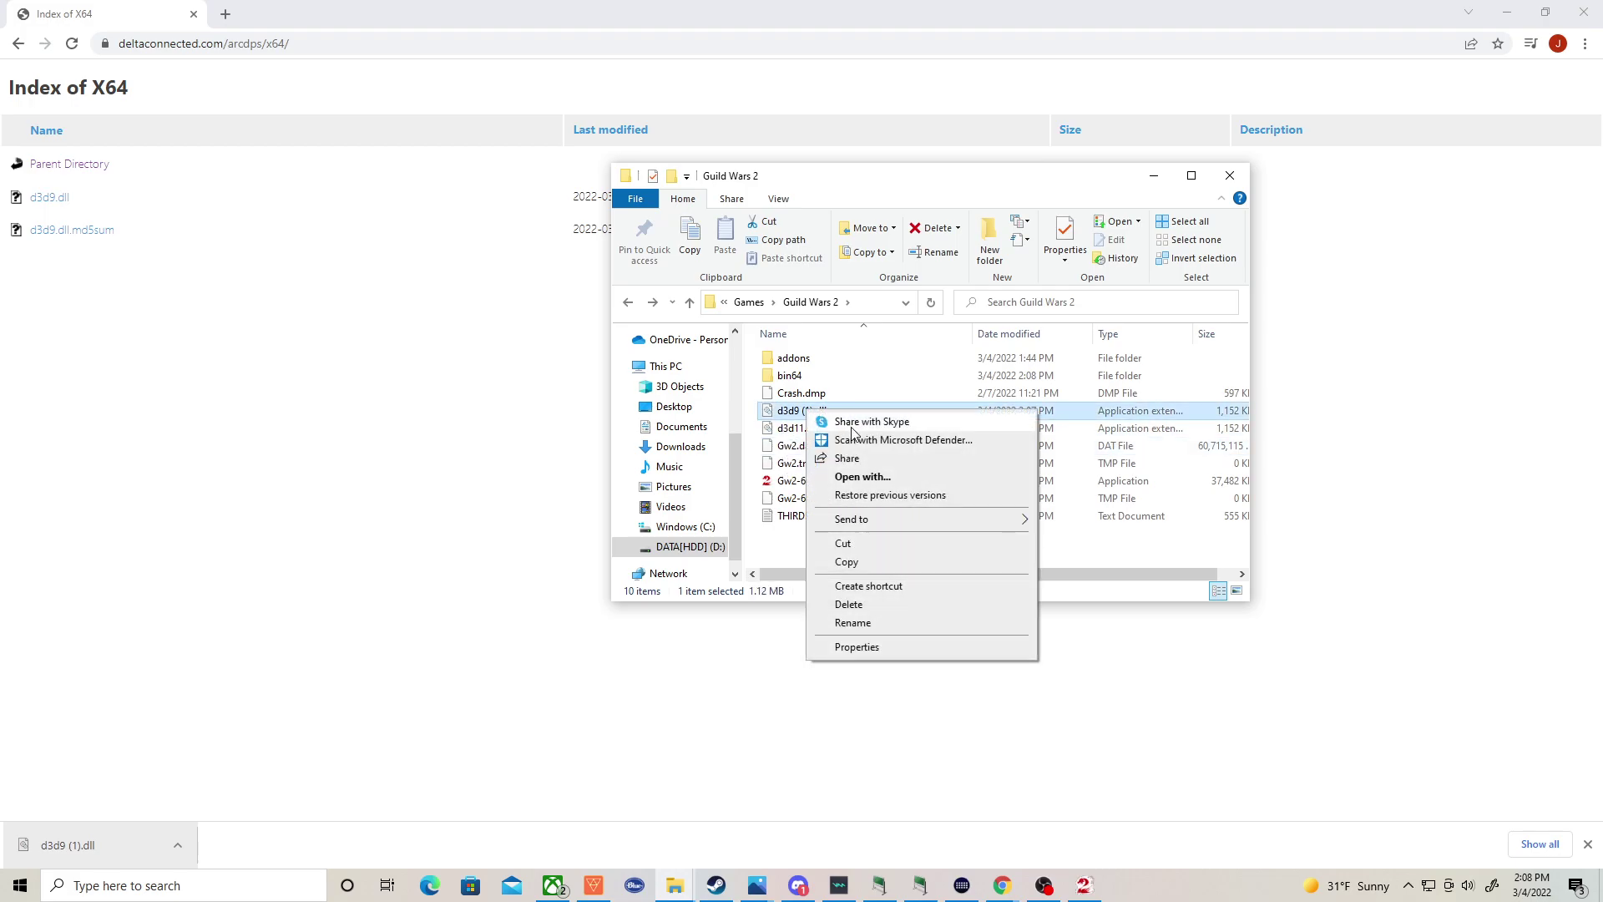
pyautogui.click(860, 612)
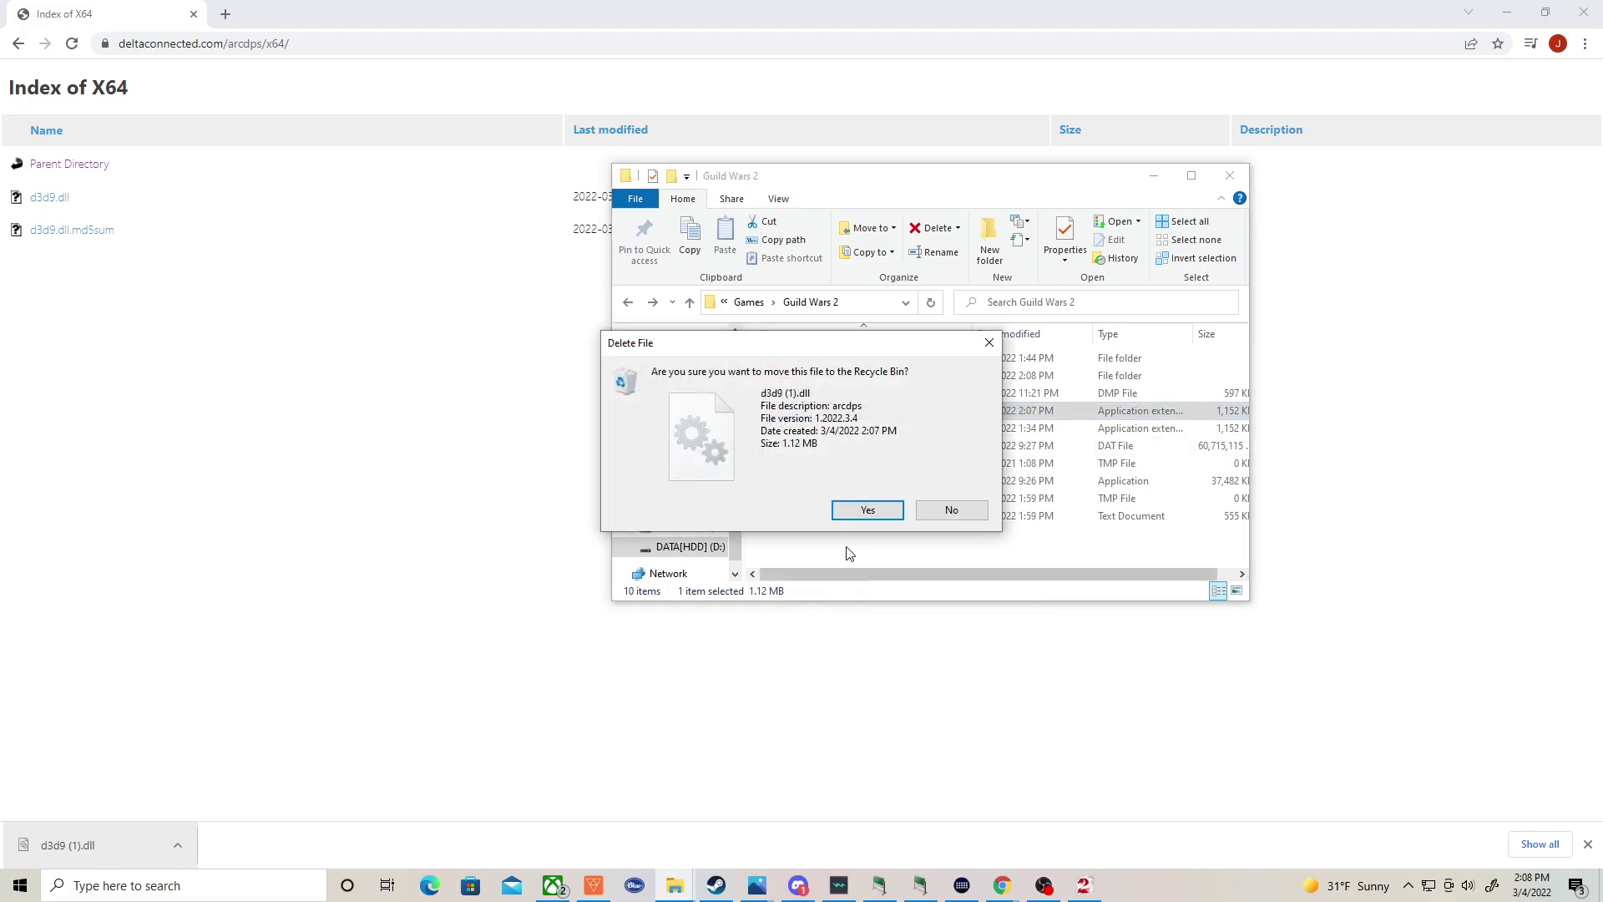
pyautogui.click(988, 342)
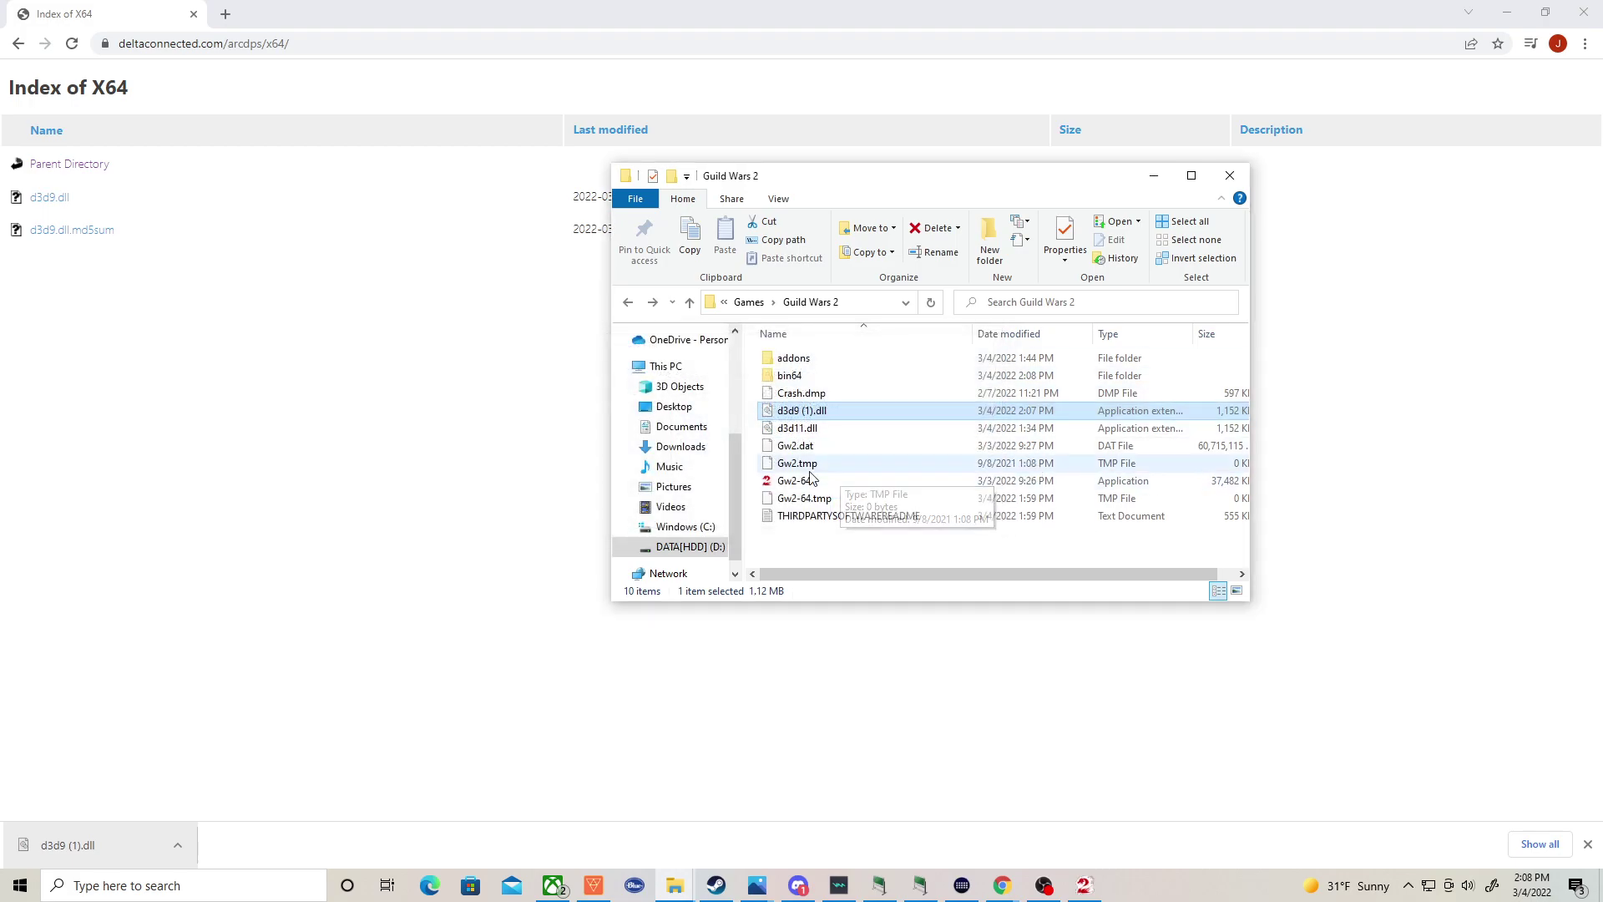
pyautogui.rightClick(805, 412)
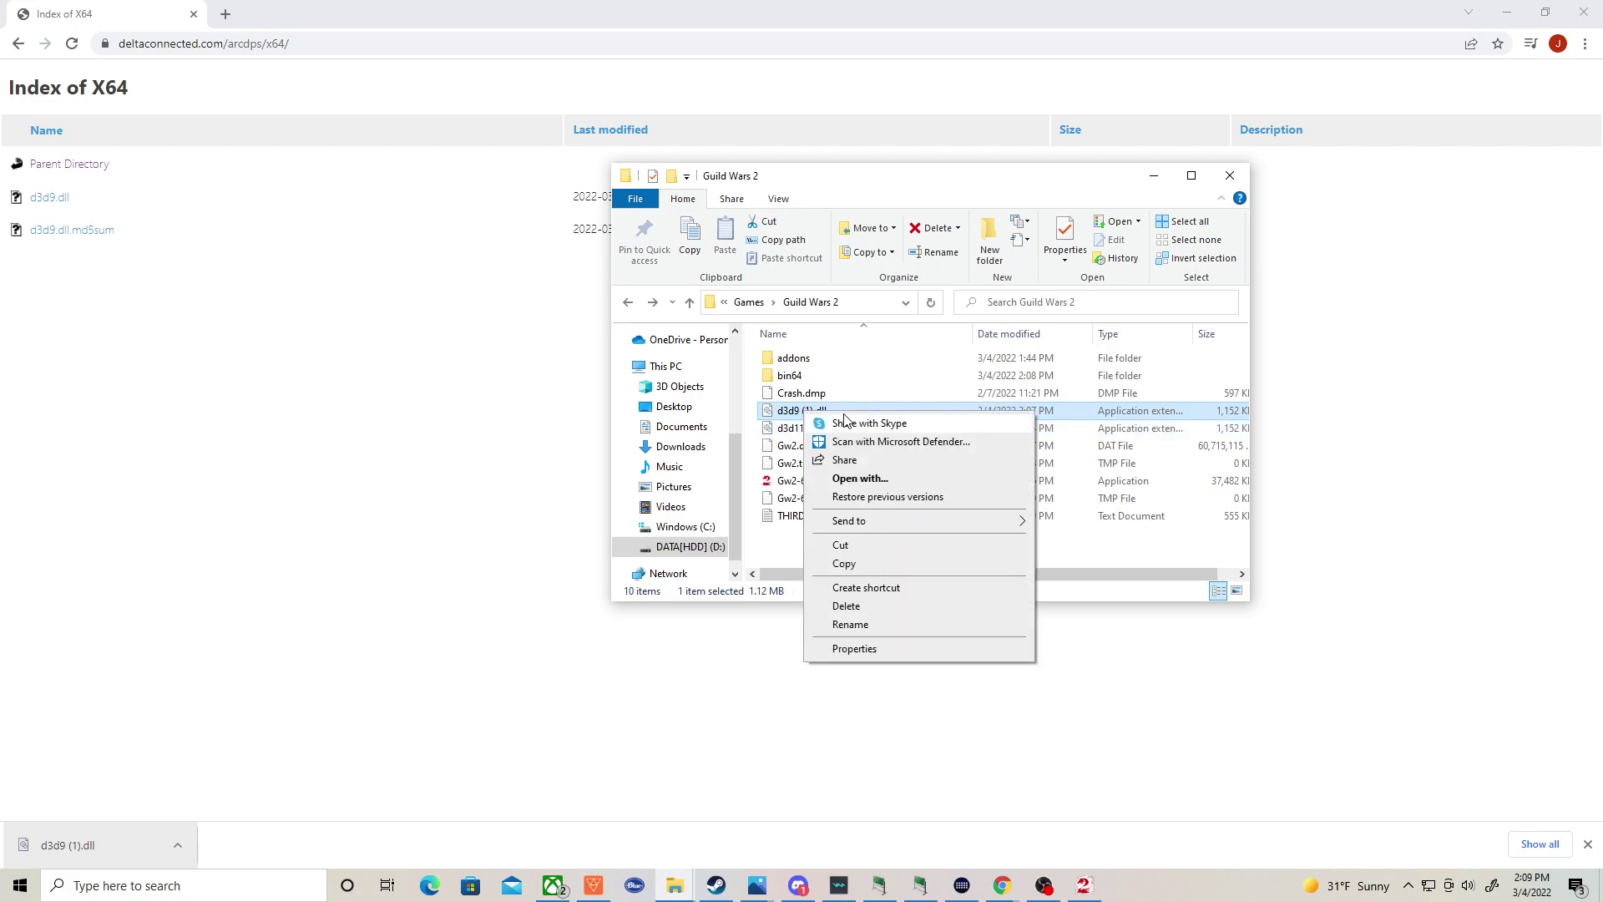
pyautogui.click(853, 547)
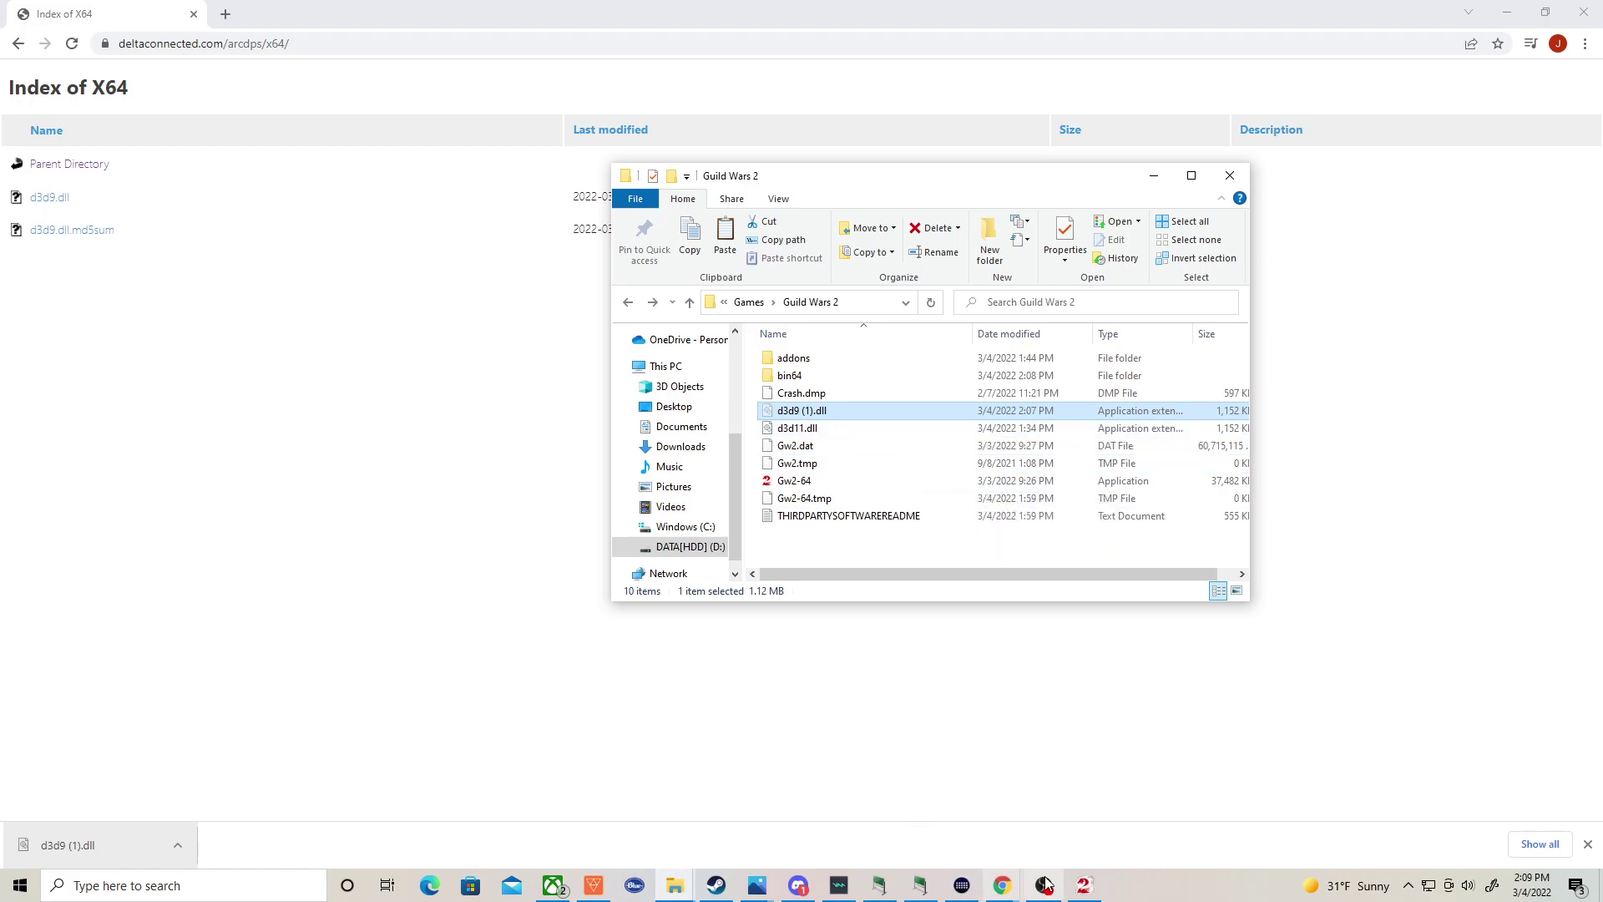
# Switch to the running game, open arcdps Options with Alt+Shift+T, and drag it up-right.
pyautogui.press('super')
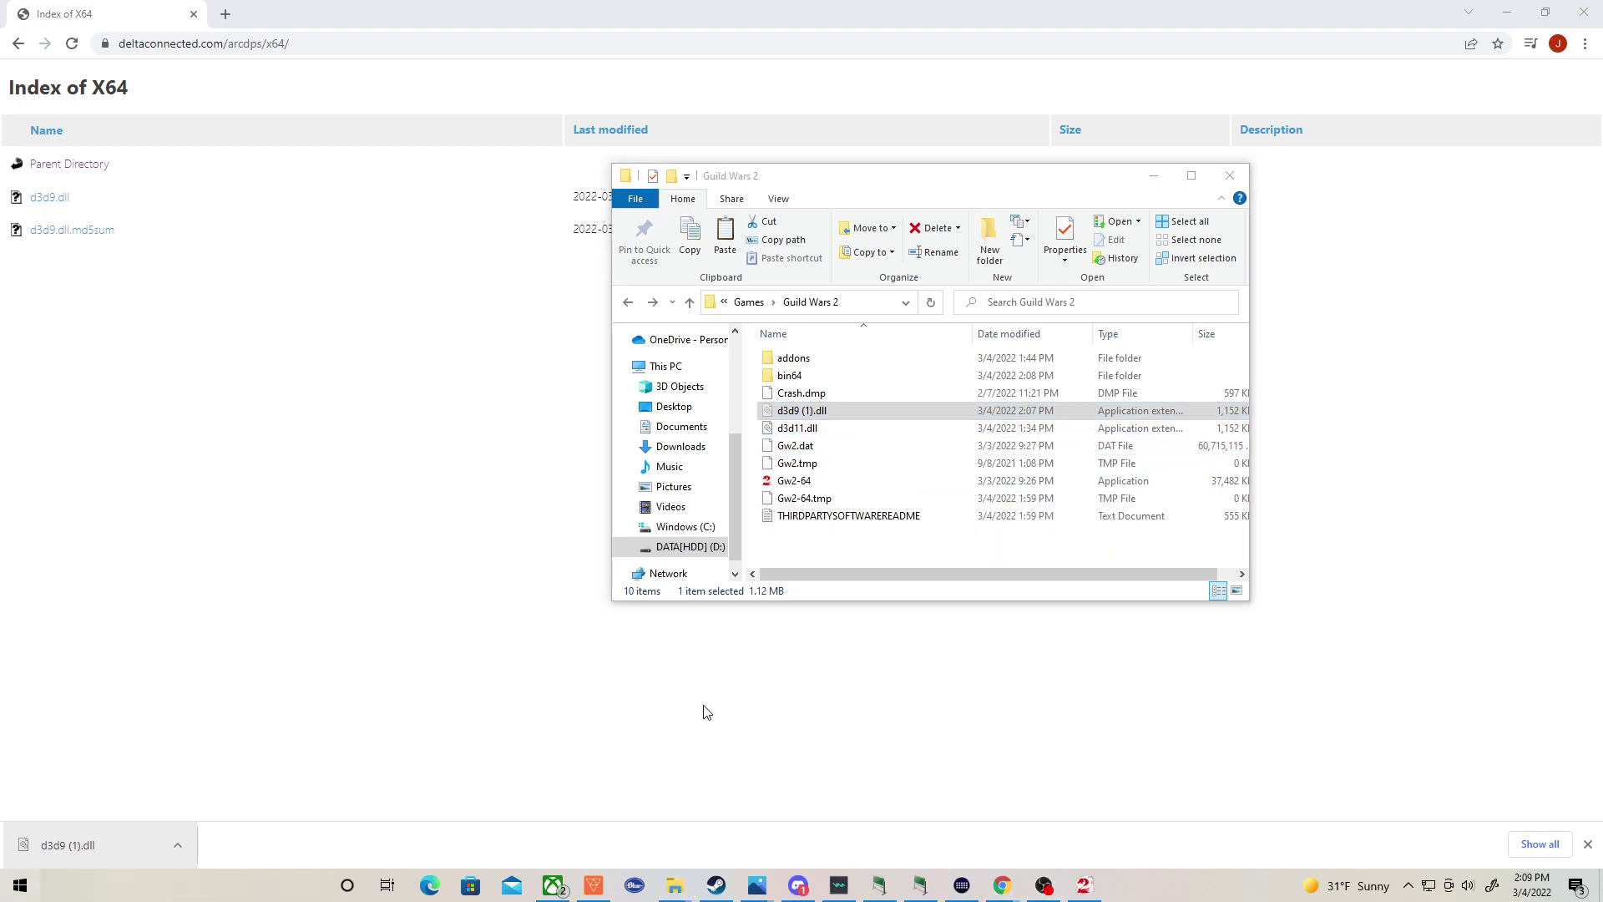
pyautogui.click(1084, 885)
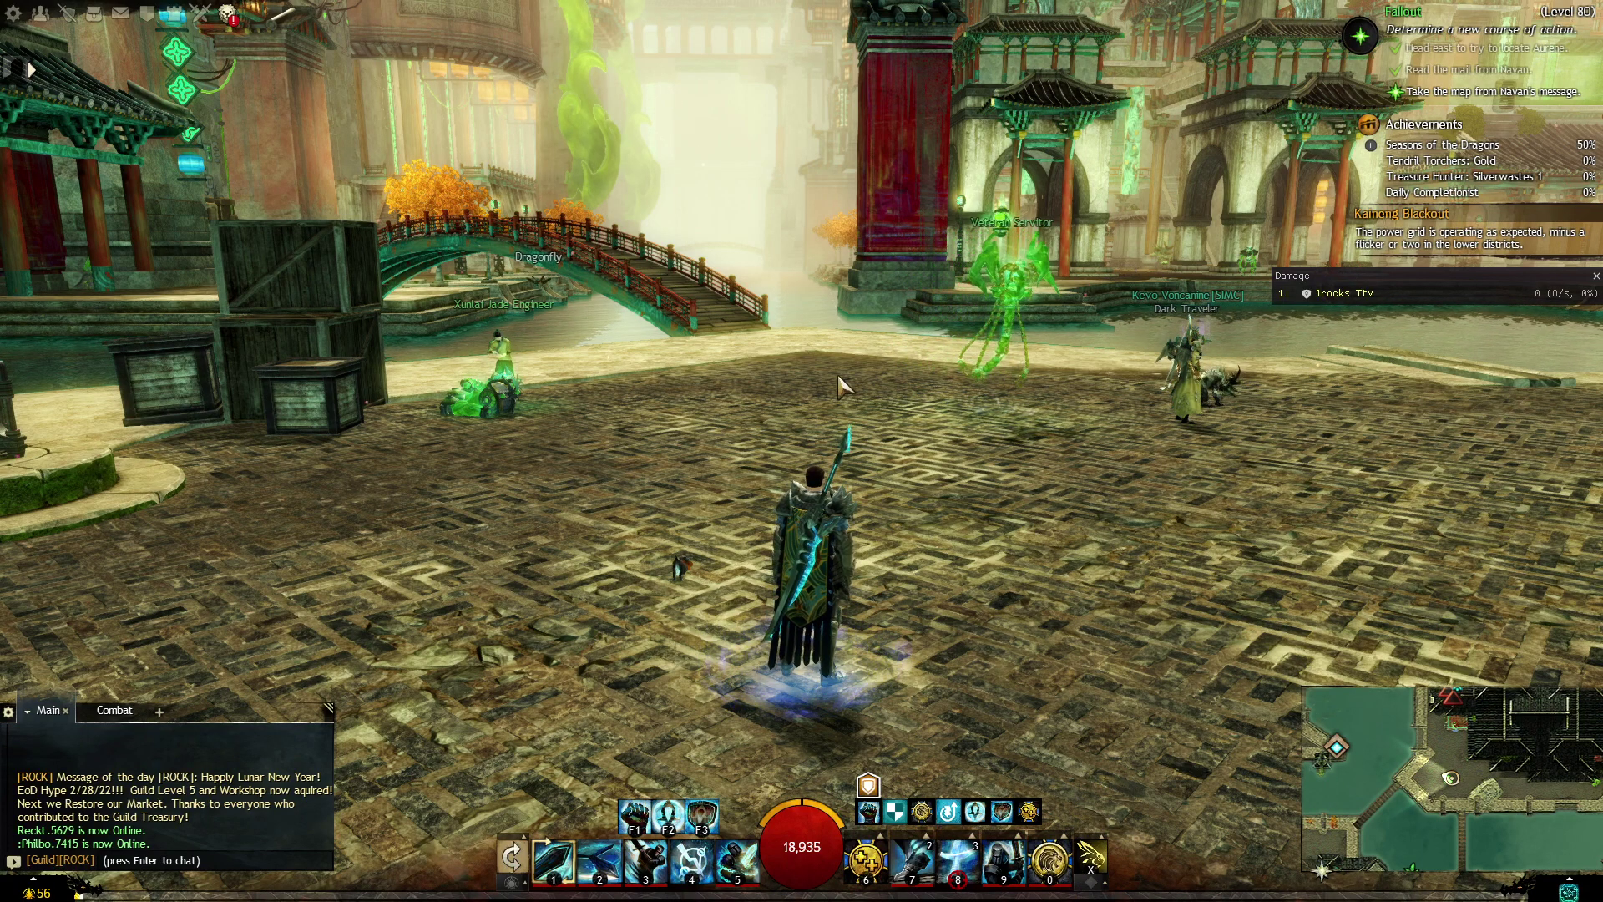
pyautogui.hotkey('alt', 'shift', 't')
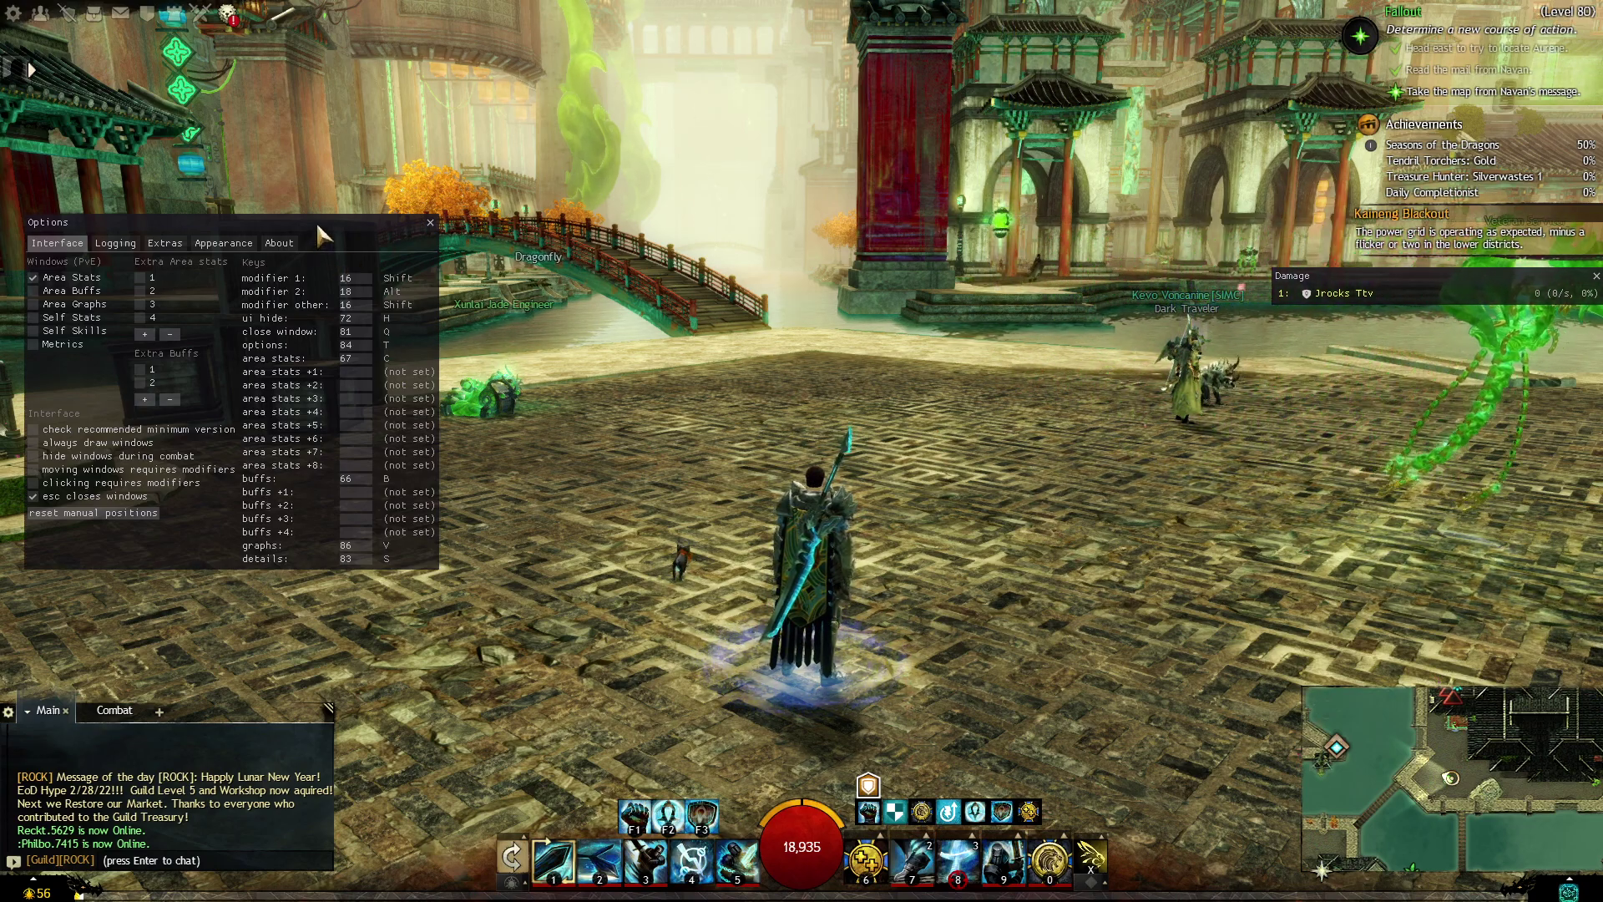
pyautogui.moveTo(315, 220); pyautogui.dragTo(537, 123)
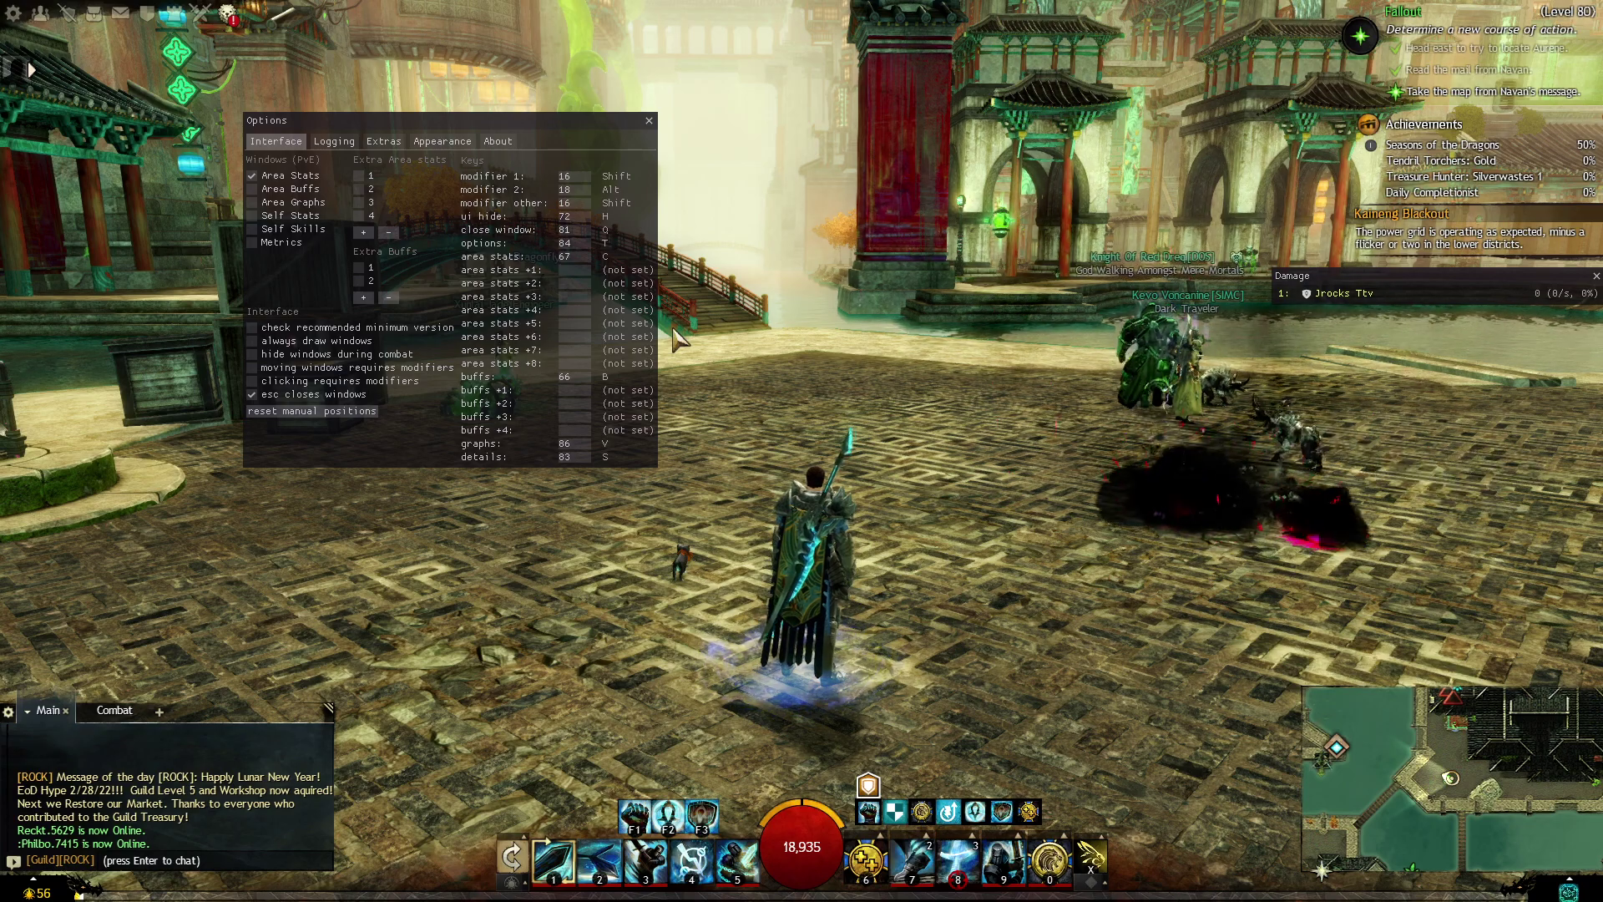
pyautogui.hotkey('alt', 'shift', 't')
pyautogui.hotkey('alt', 'shift', 't')
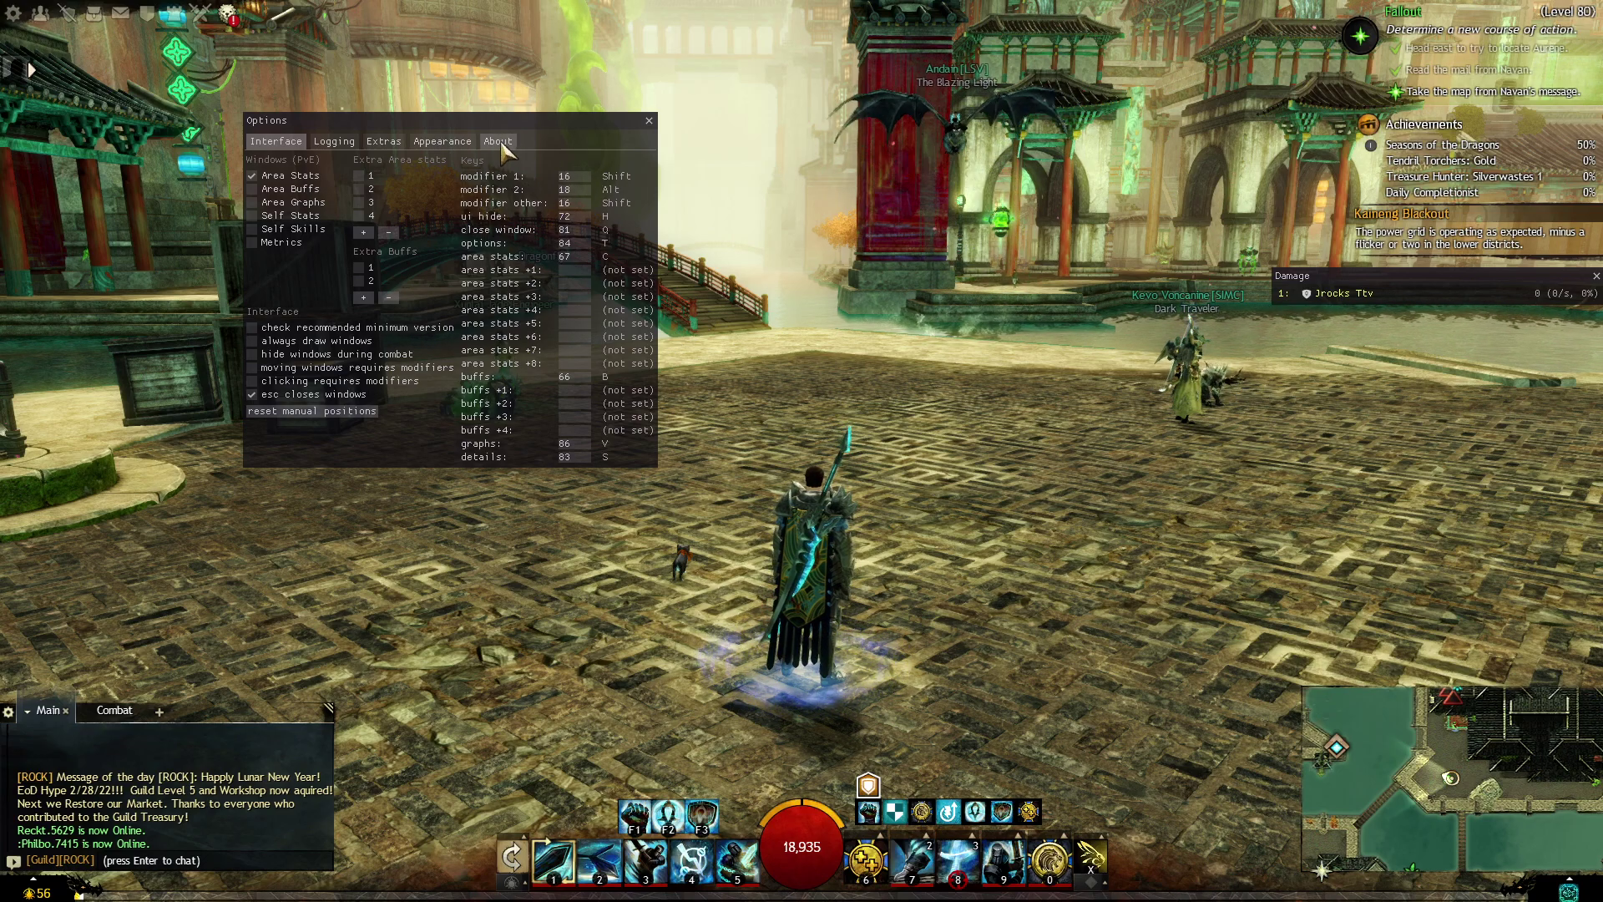
# Nudge Options left, toggle Area Stats off and on, and check the Appearance tab before returning to Interface.
pyautogui.moveTo(521, 117); pyautogui.dragTo(451, 123)
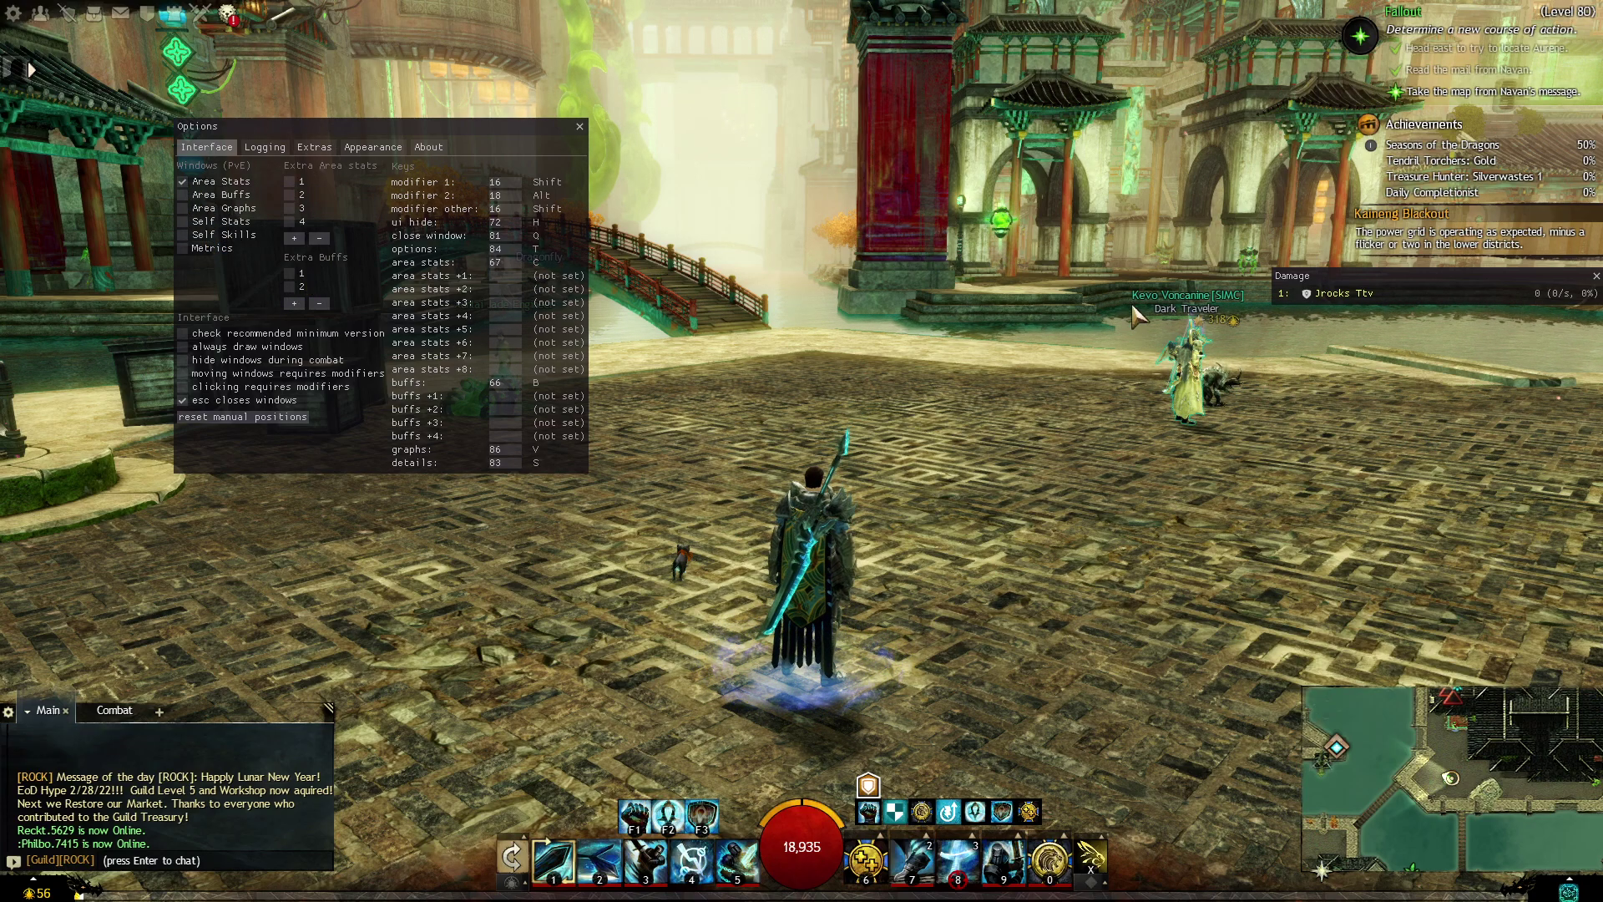
pyautogui.click(183, 182)
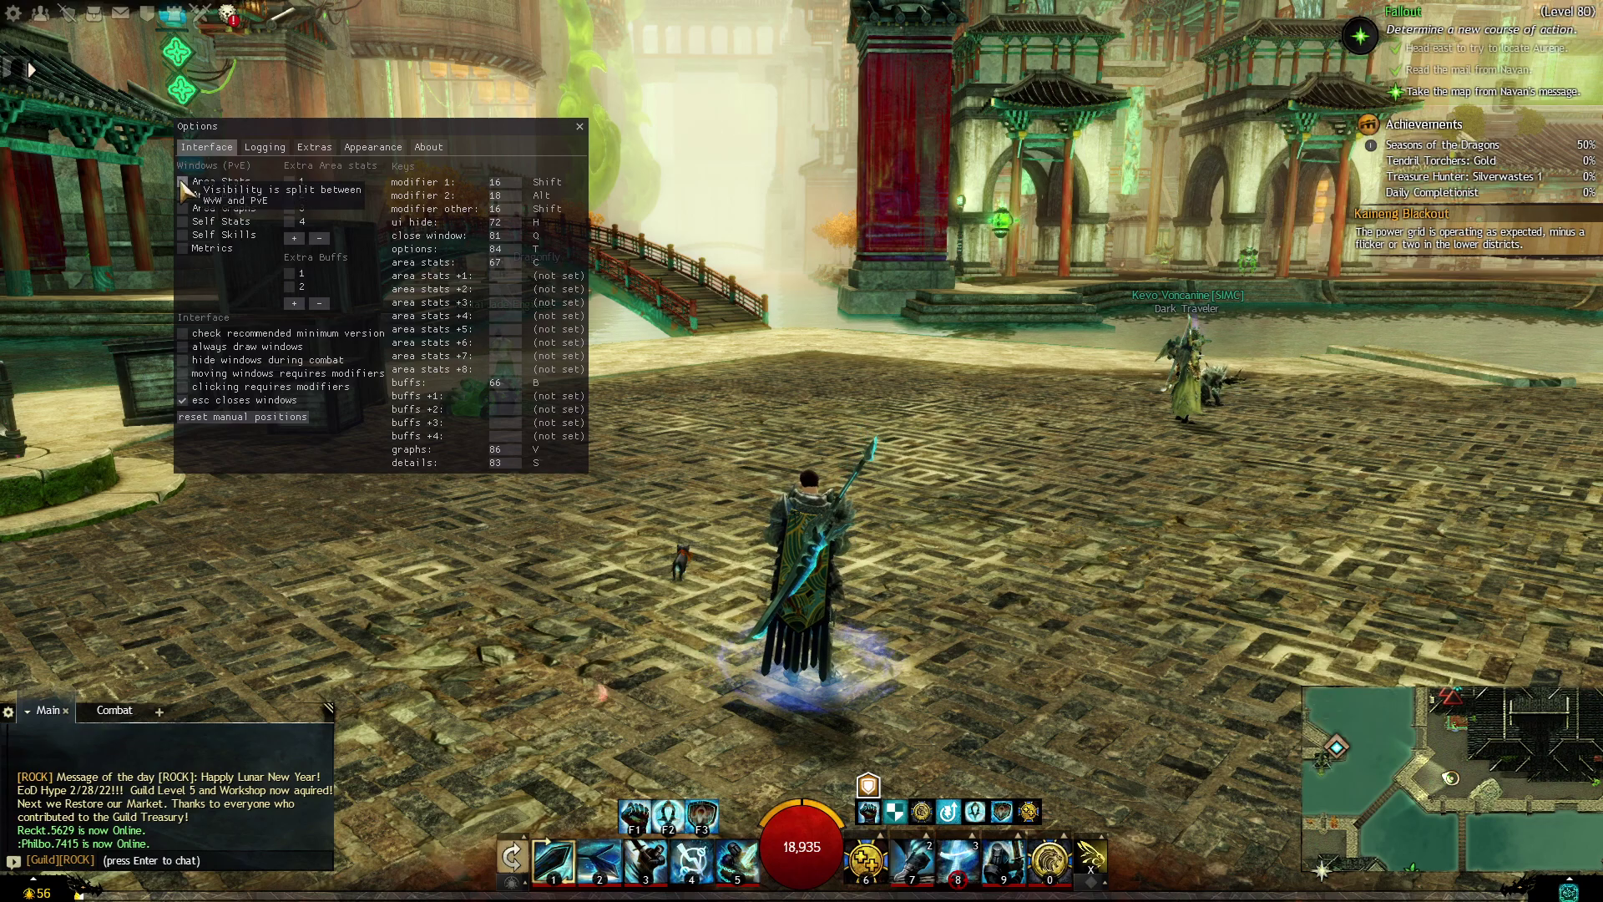
pyautogui.click(183, 182)
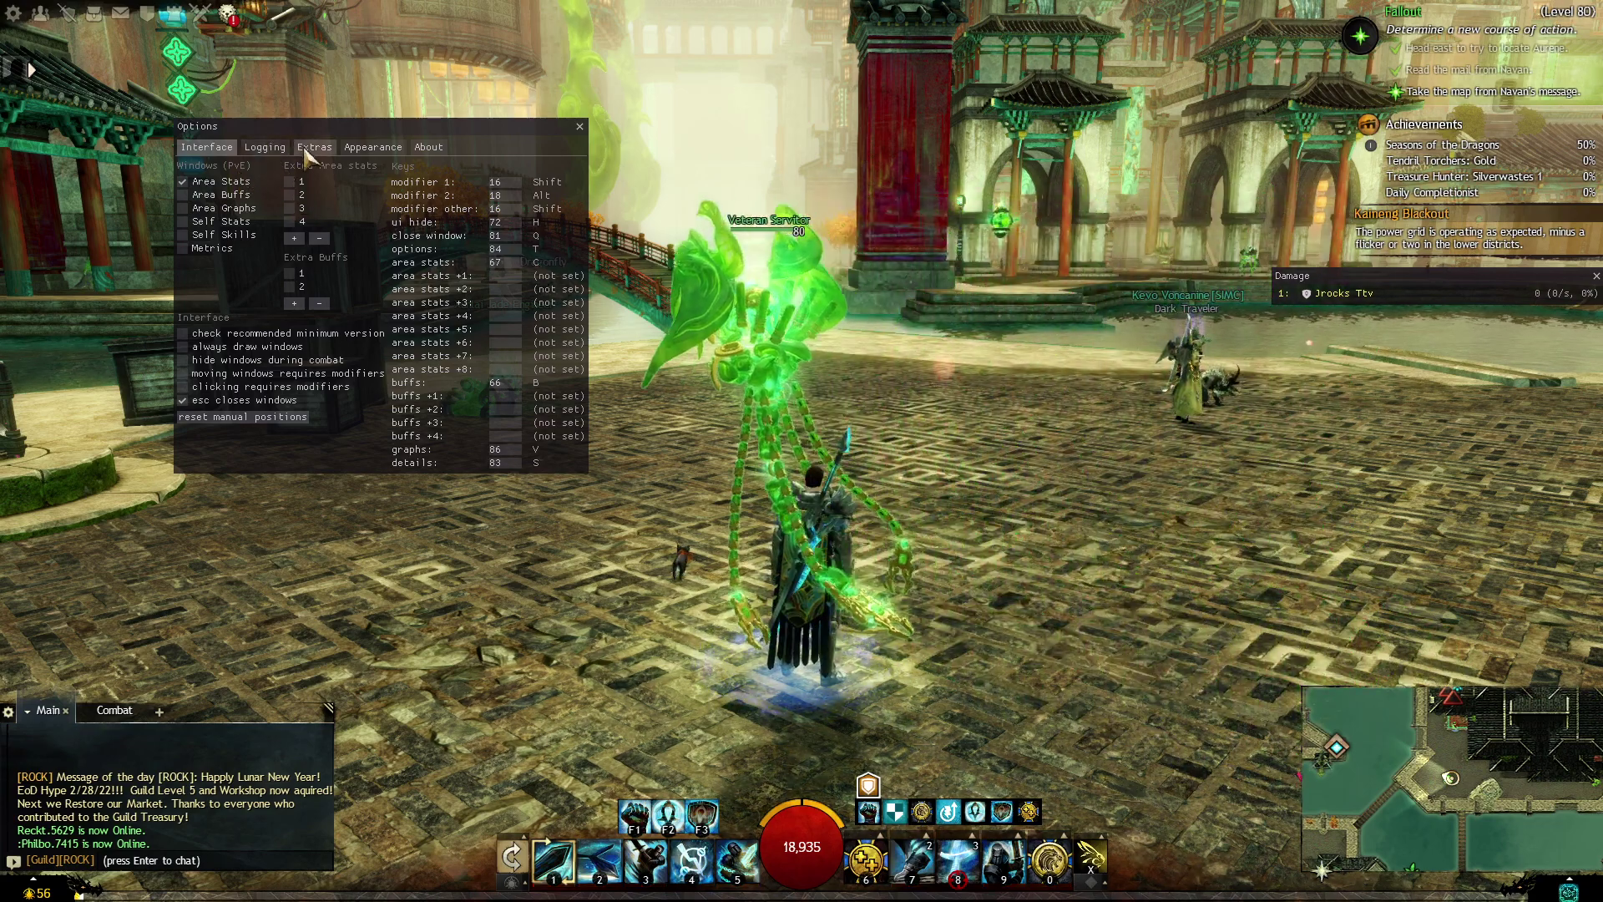
pyautogui.click(368, 148)
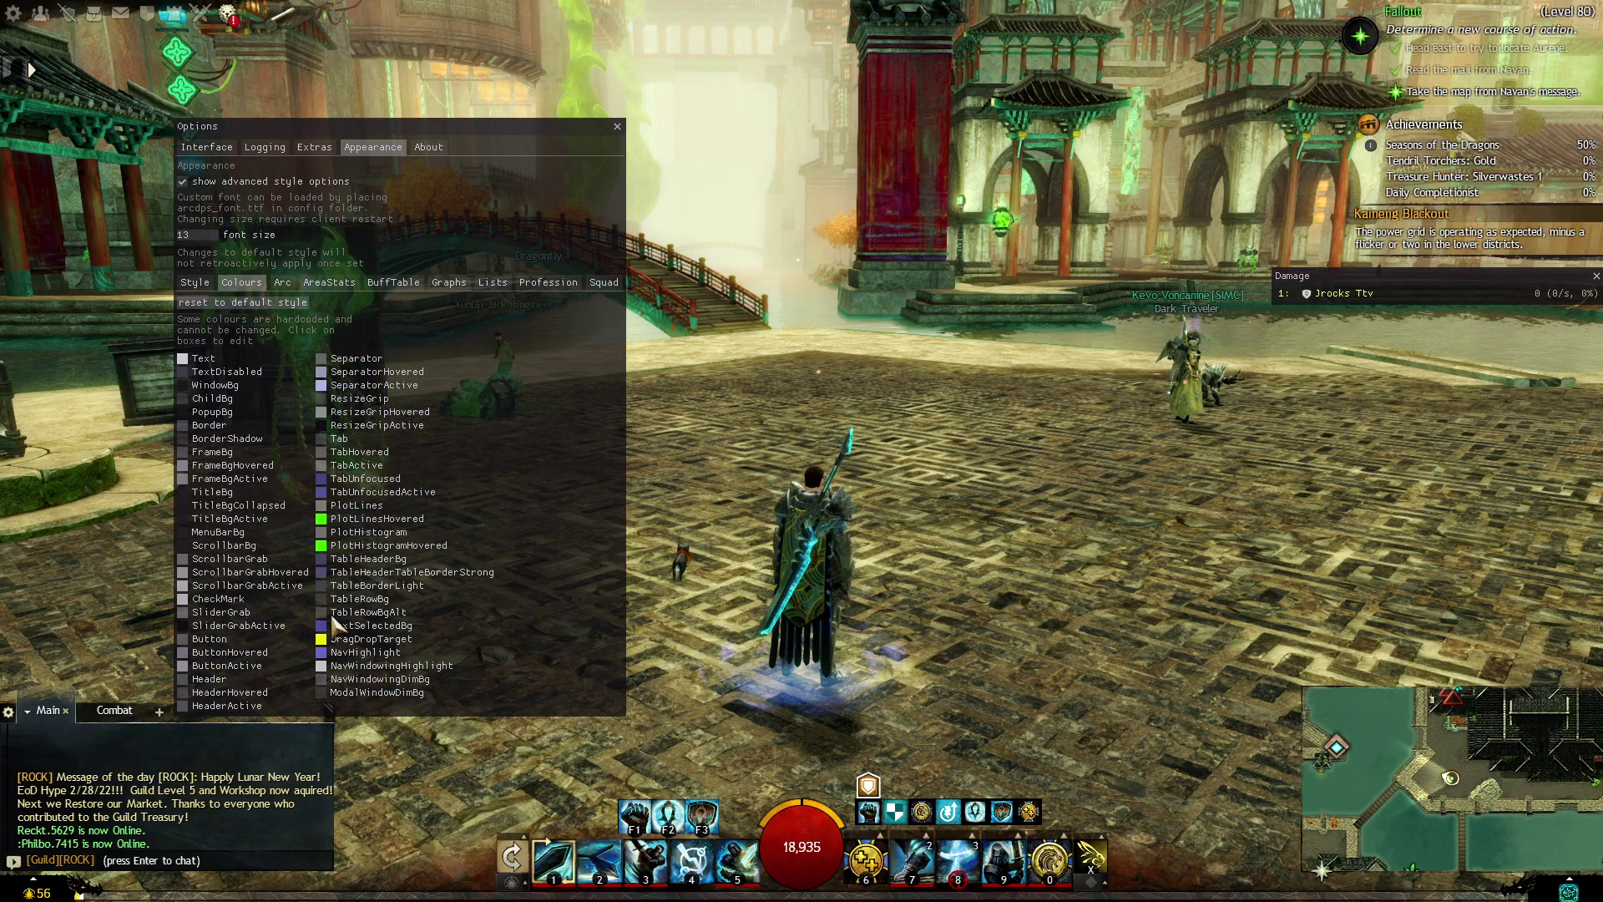
pyautogui.click(206, 147)
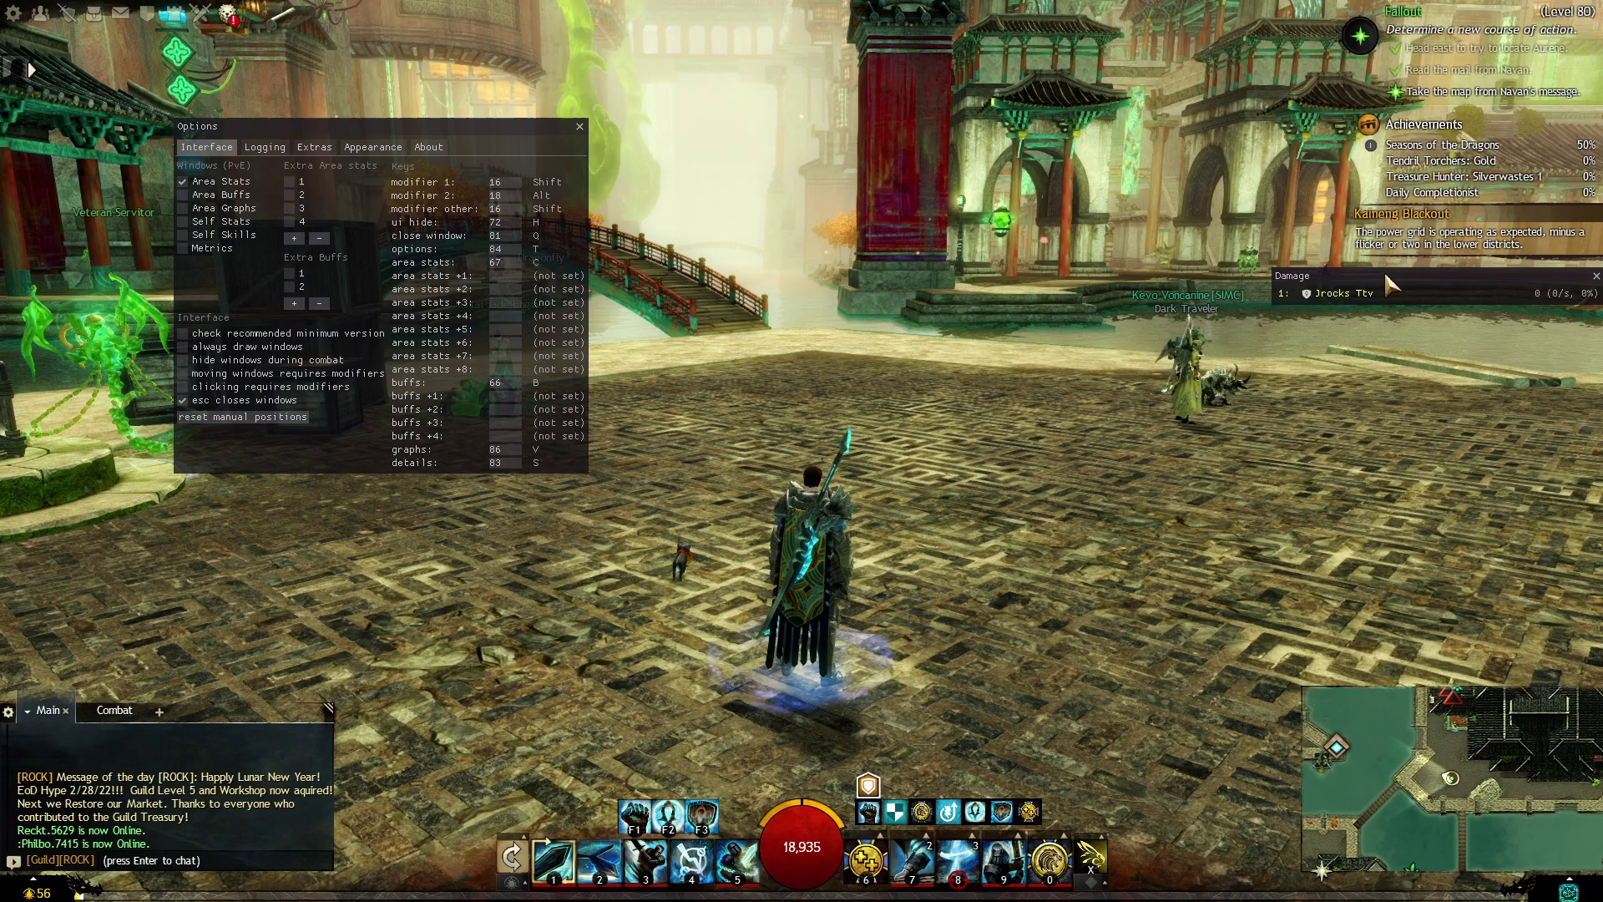
pyautogui.rightClick(1355, 281)
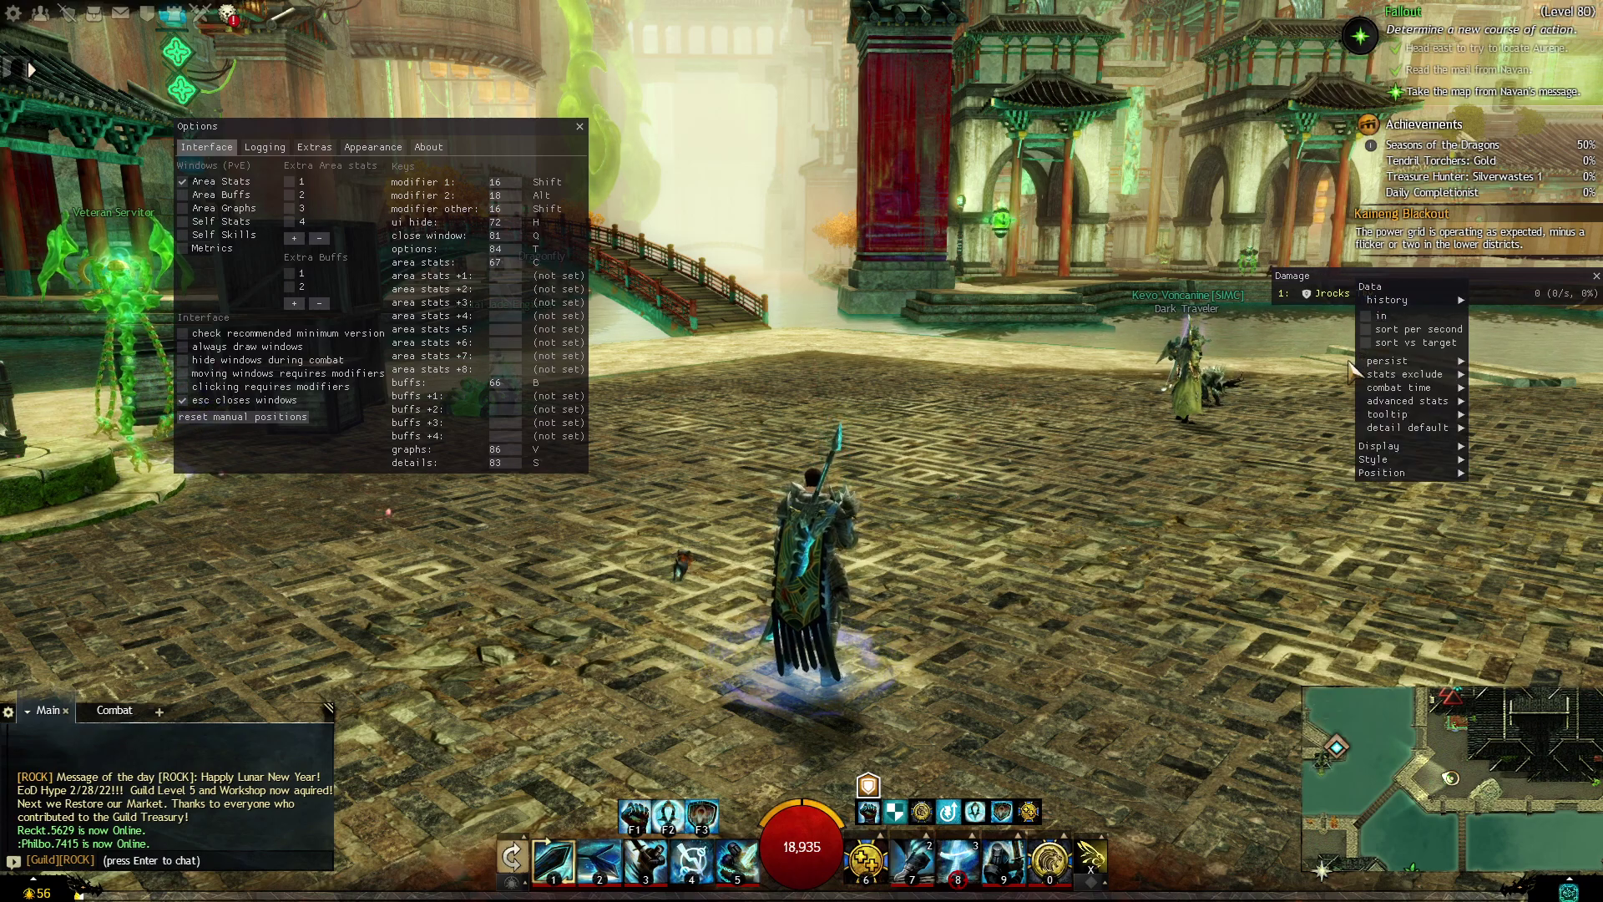
pyautogui.moveTo(1373, 365)
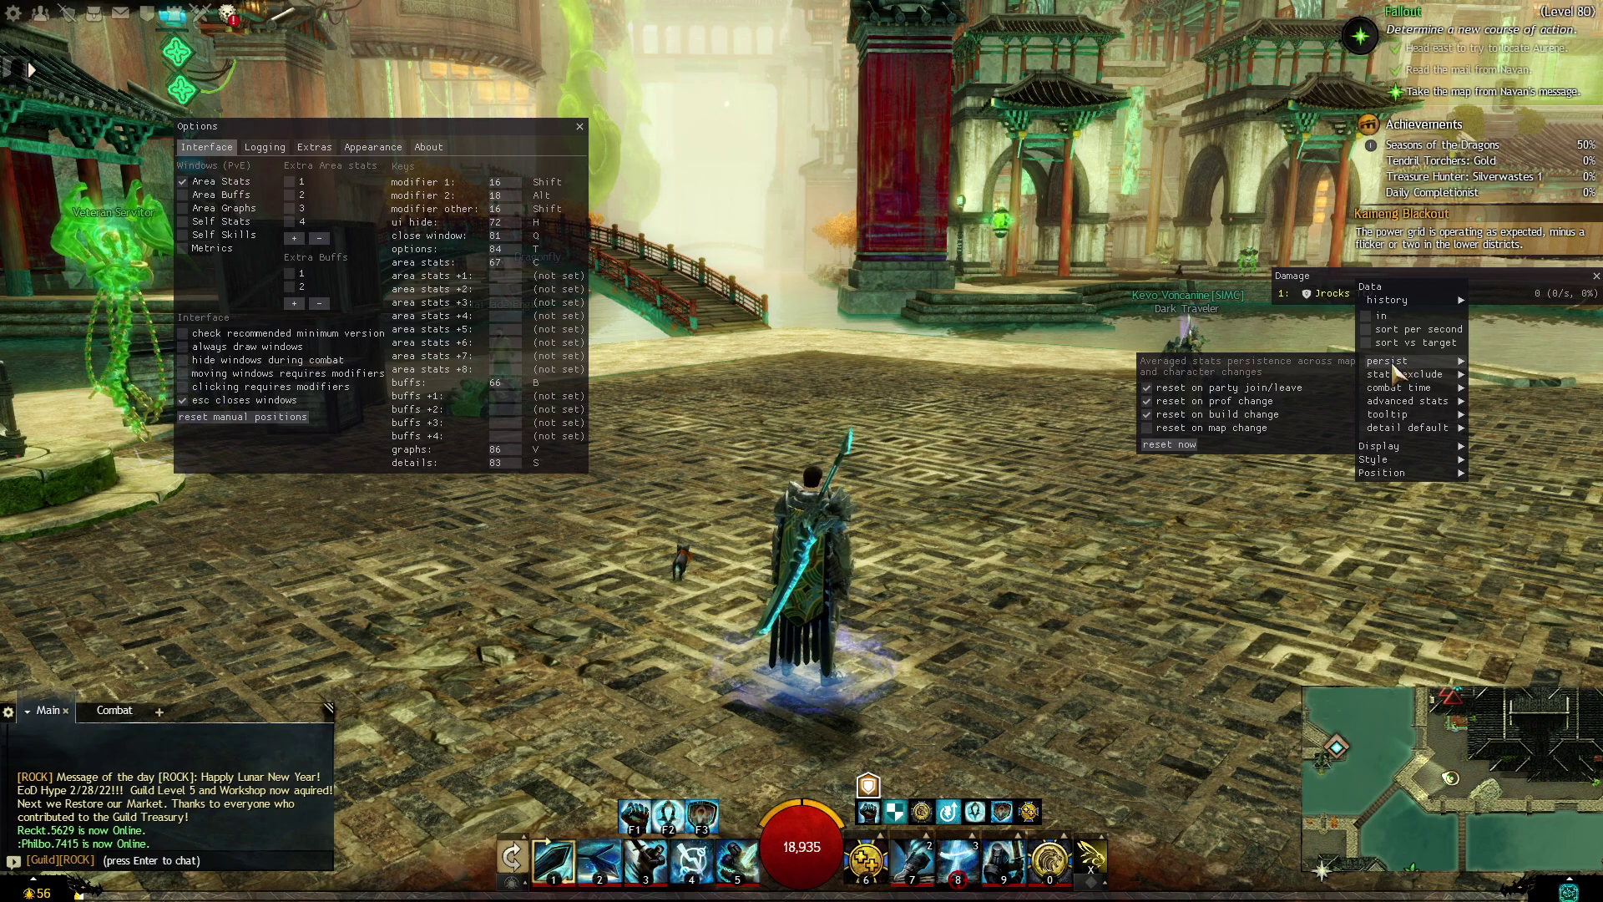
pyautogui.moveTo(1416, 389)
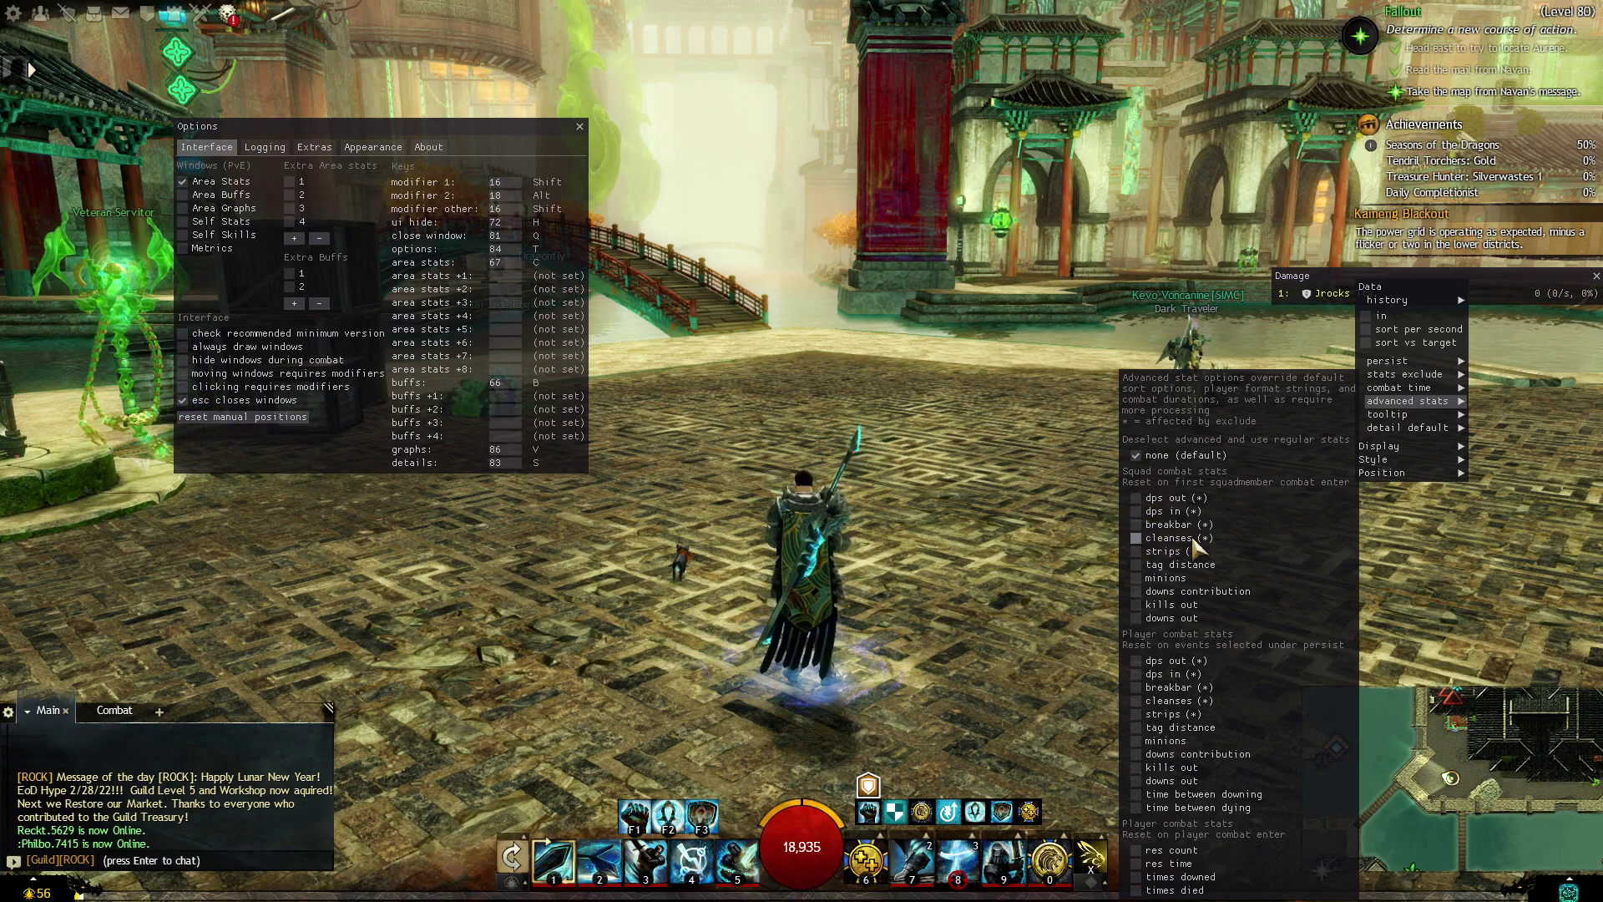
pyautogui.click(983, 619)
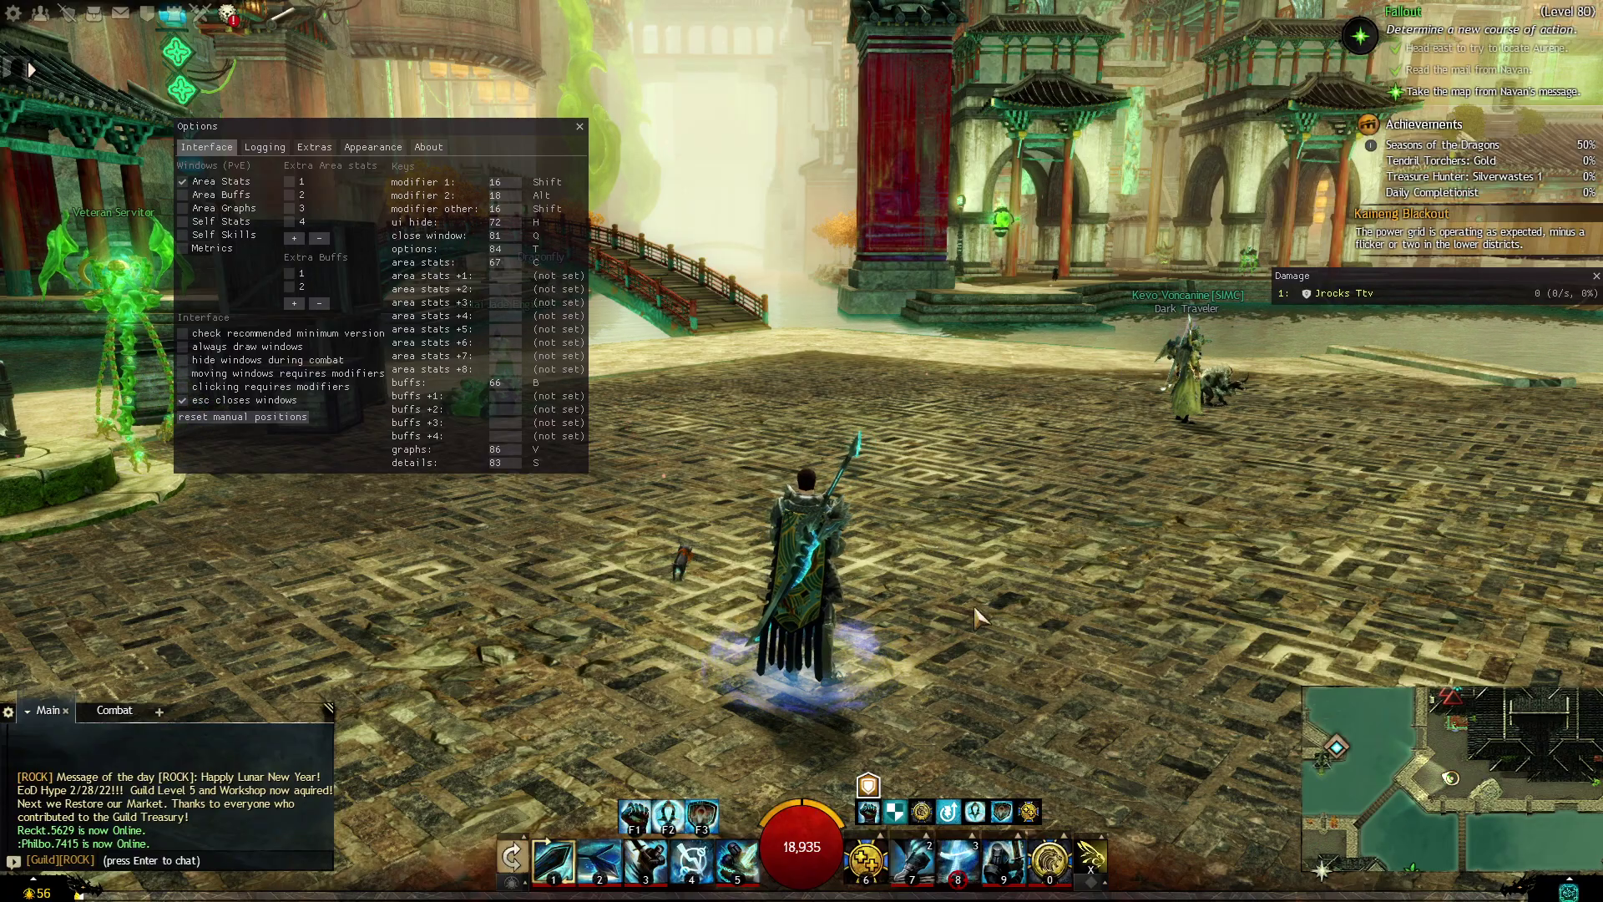
# Rotate the camera to view the character from the front.
pyautogui.moveTo(994, 582); pyautogui.dragTo(899, 545)
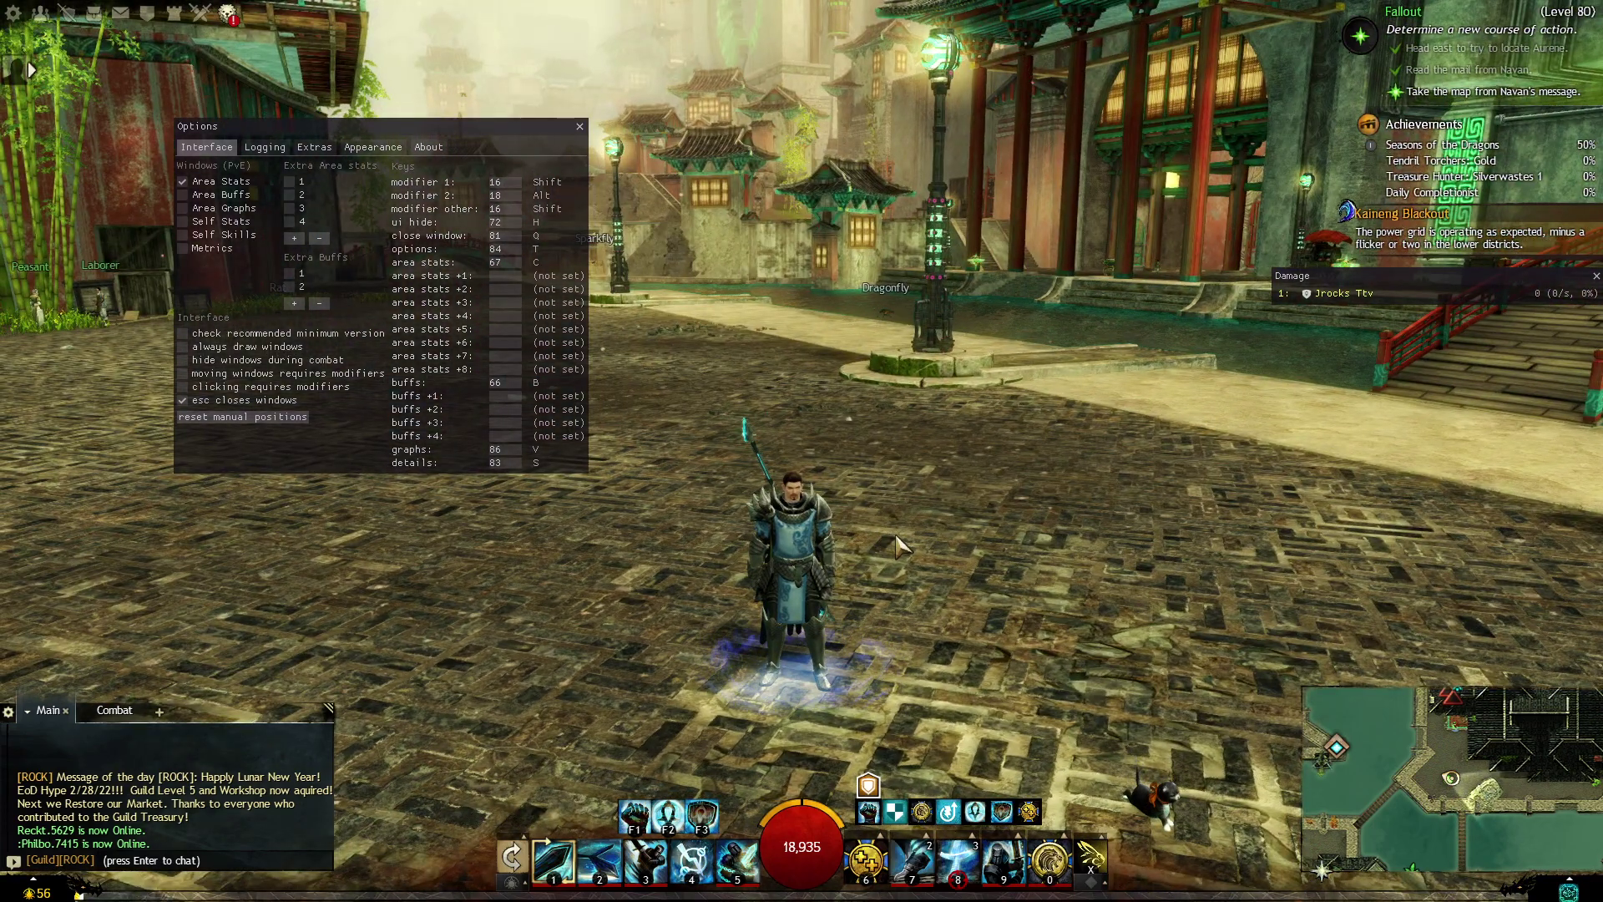